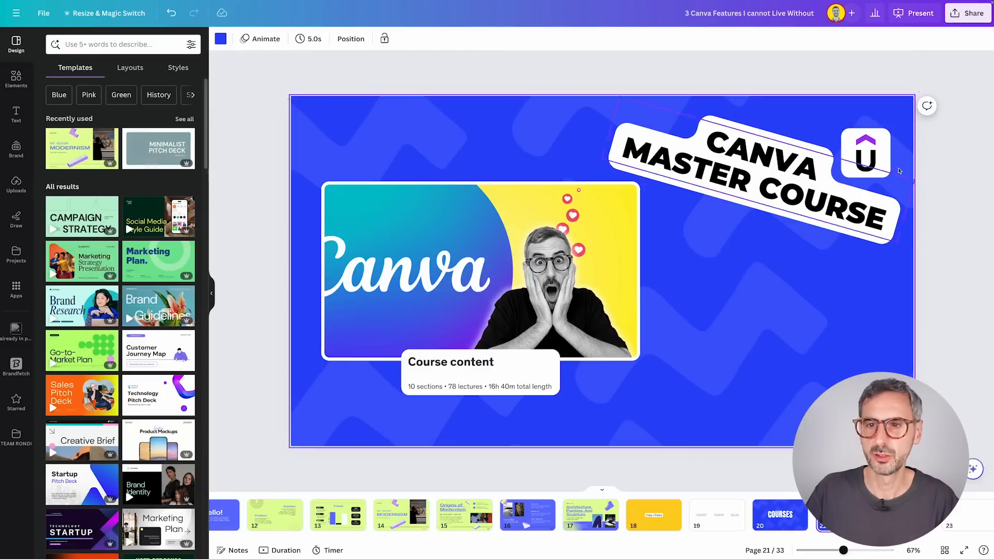
# Copy the course title, logo, thumbnail and course content card from page 21 and paste them onto page 22.
pyautogui.moveTo(248, 59); pyautogui.dragTo(947, 462)
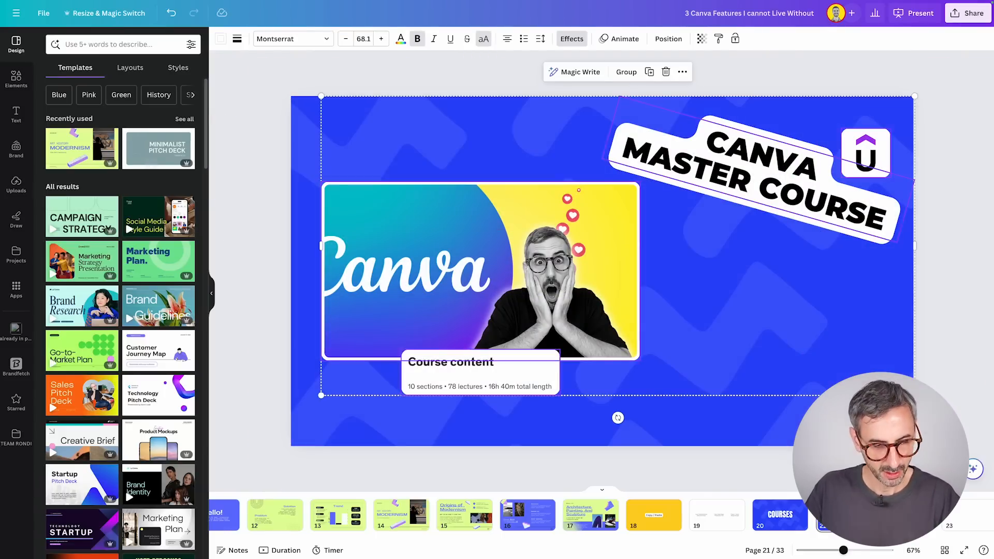
pyautogui.press('super+c')
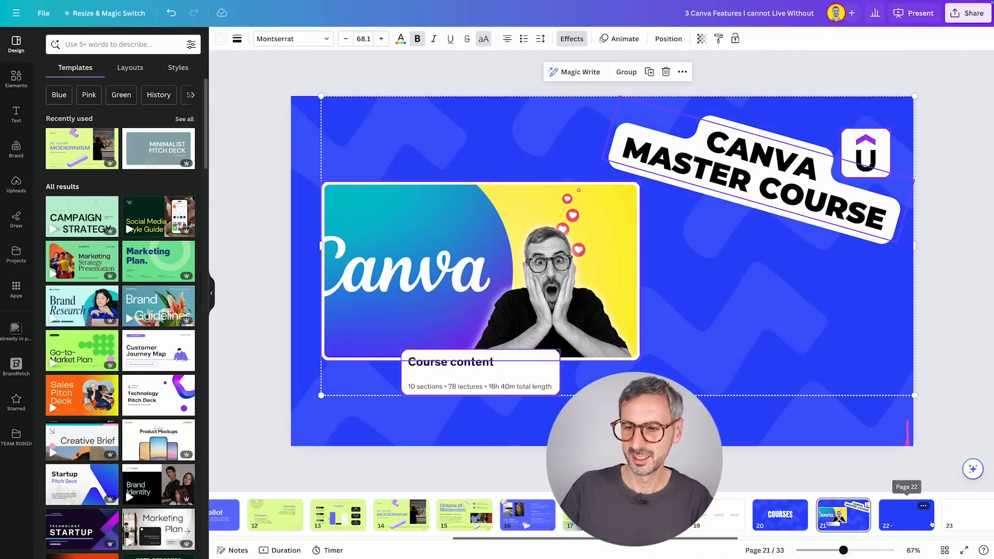
pyautogui.click(906, 515)
pyautogui.press('super+v')
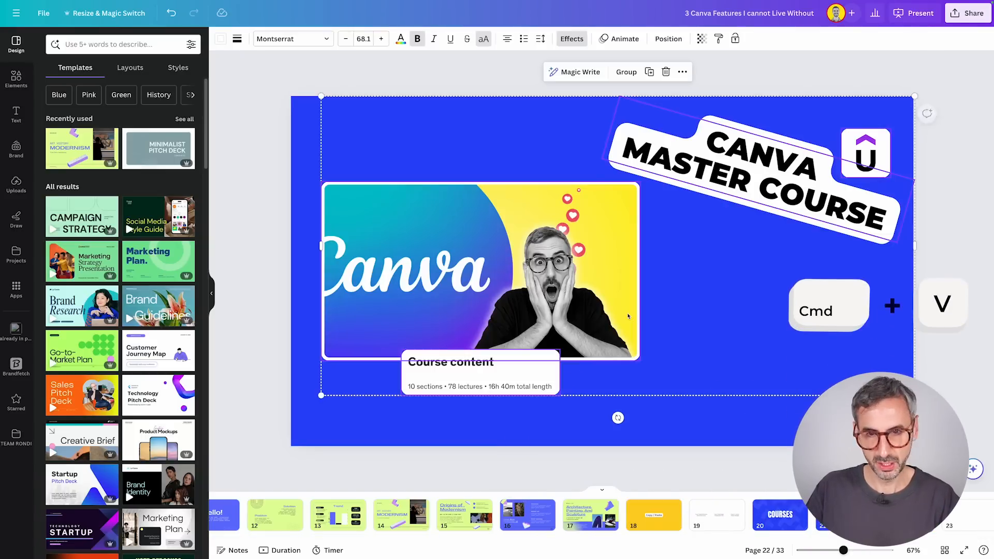
pyautogui.click(928, 292)
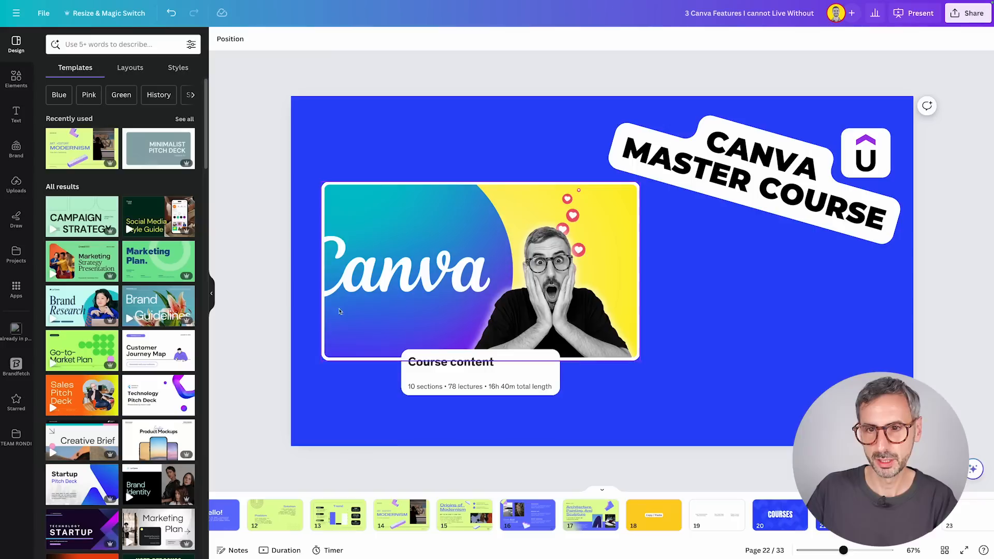
# Unlock the background pattern image on page 21, shift it slightly, and copy it onto page 22.
pyautogui.click(849, 518)
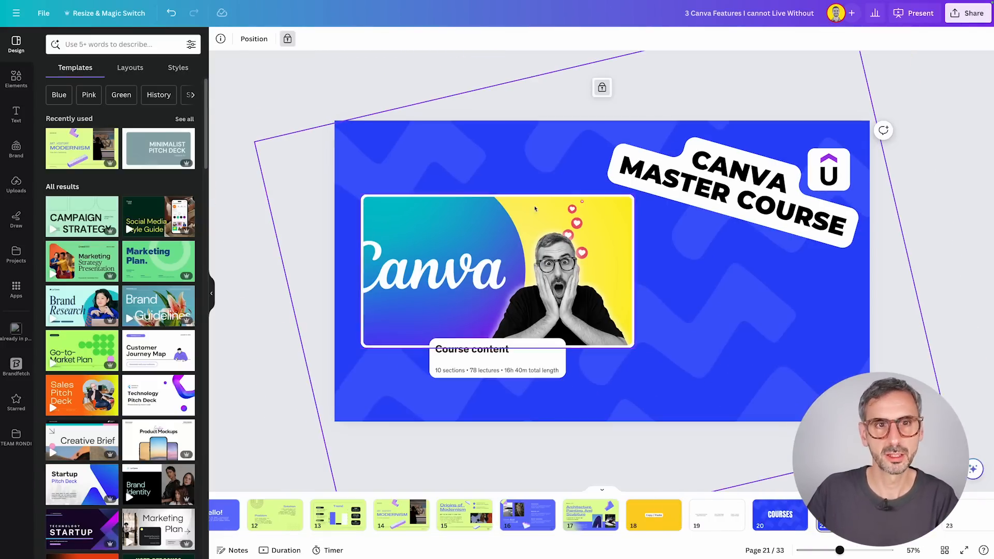
pyautogui.click(285, 39)
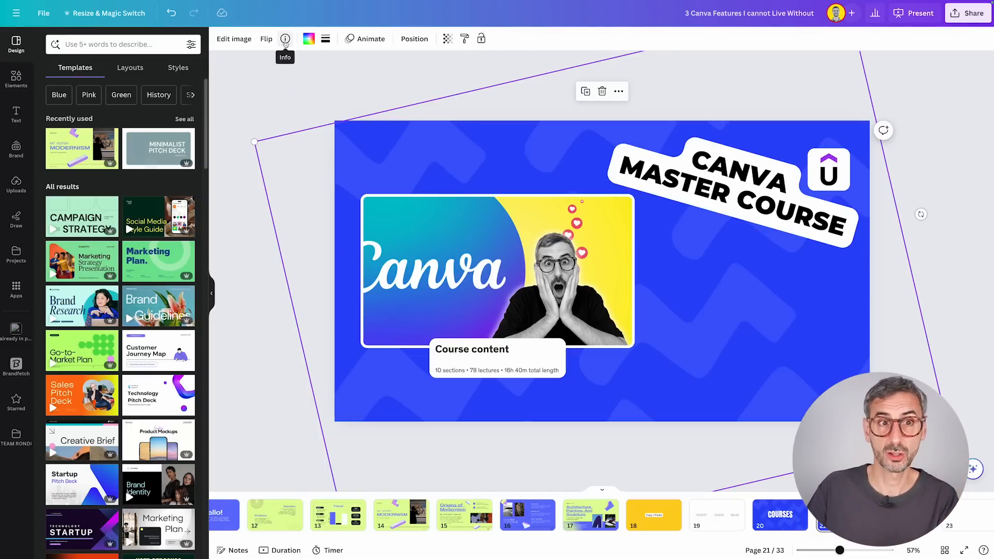
pyautogui.moveTo(576, 170)
pyautogui.mouseDown()
pyautogui.moveTo(562, 164)
pyautogui.moveTo(592, 170)
pyautogui.mouseUp()
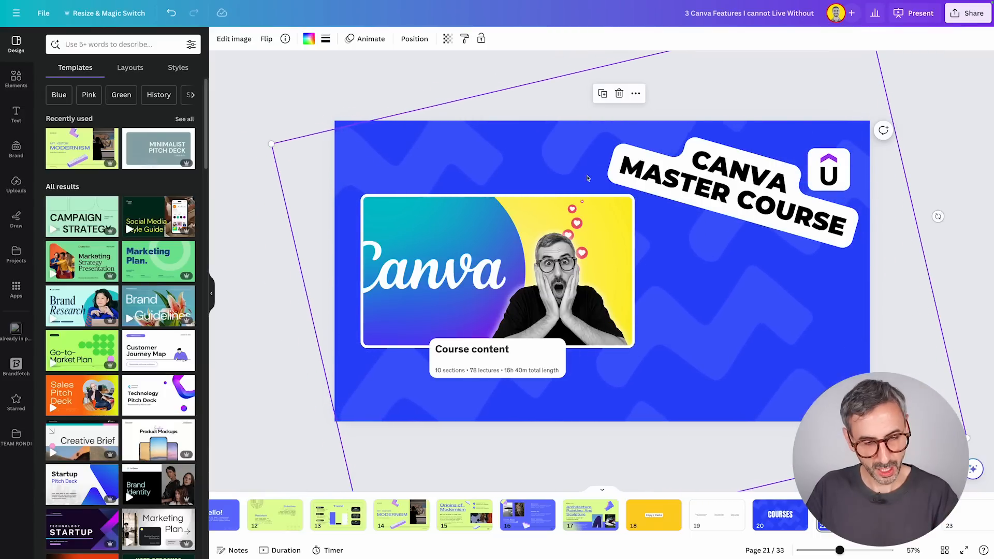
pyautogui.click(905, 512)
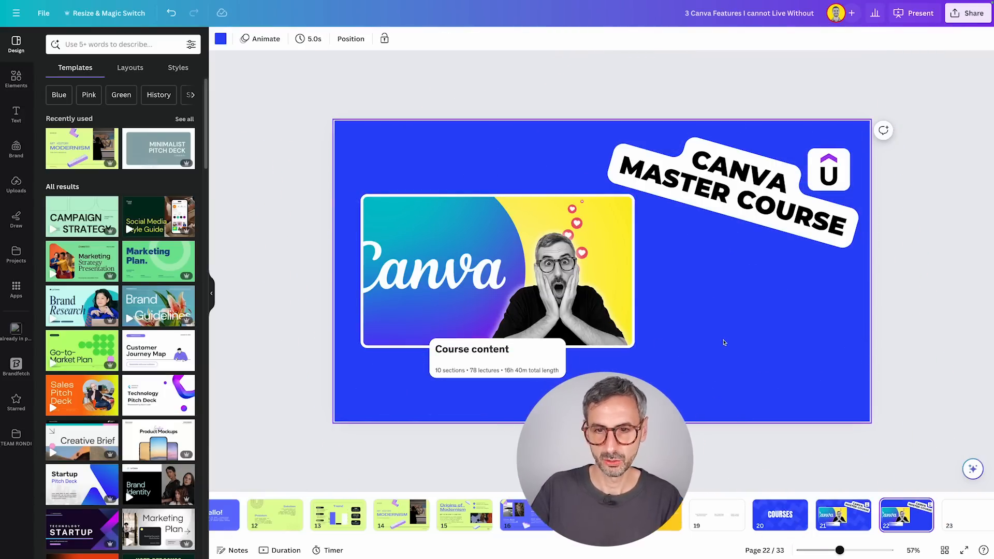
pyautogui.hotkey('ctrl', 'v')
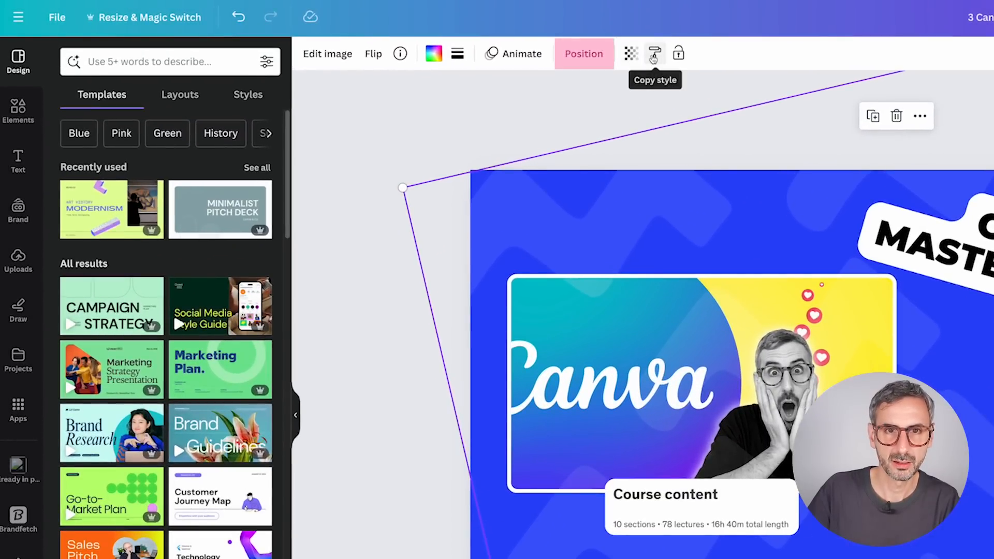
# Move the pasted pattern's layer directly above page 22's blue background and reposition the pattern on the page.
pyautogui.click(583, 53)
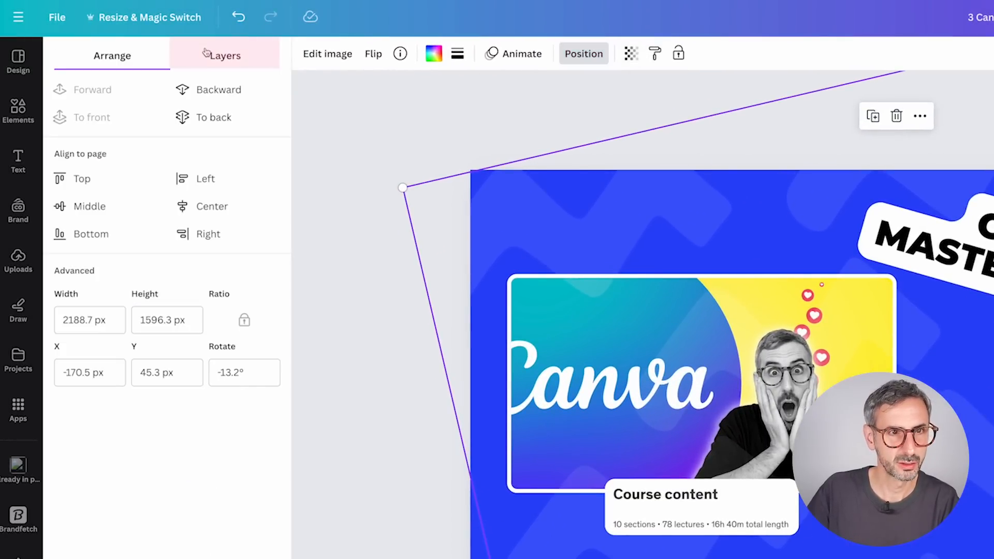
pyautogui.click(220, 55)
pyautogui.moveTo(87, 153); pyautogui.dragTo(114, 362)
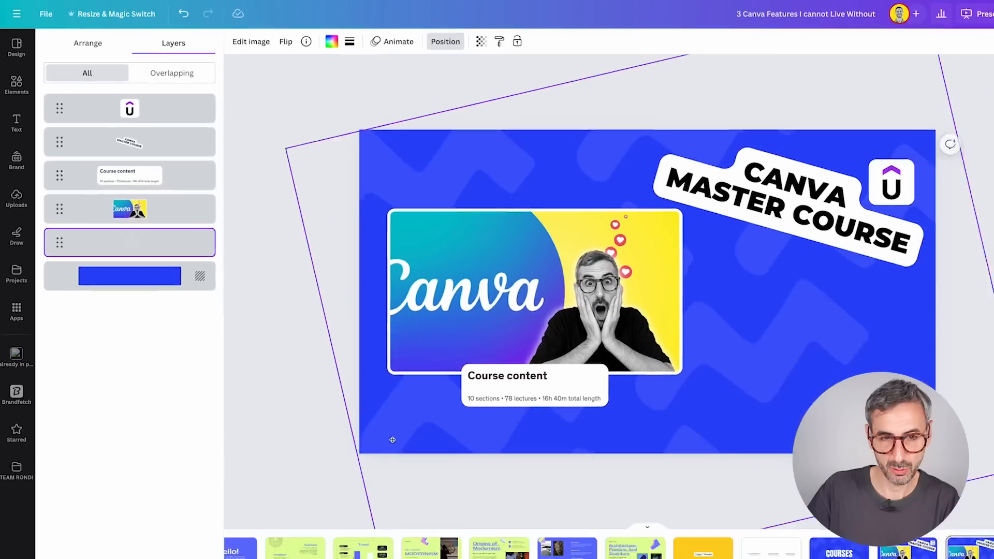
pyautogui.moveTo(393, 440); pyautogui.dragTo(415, 424)
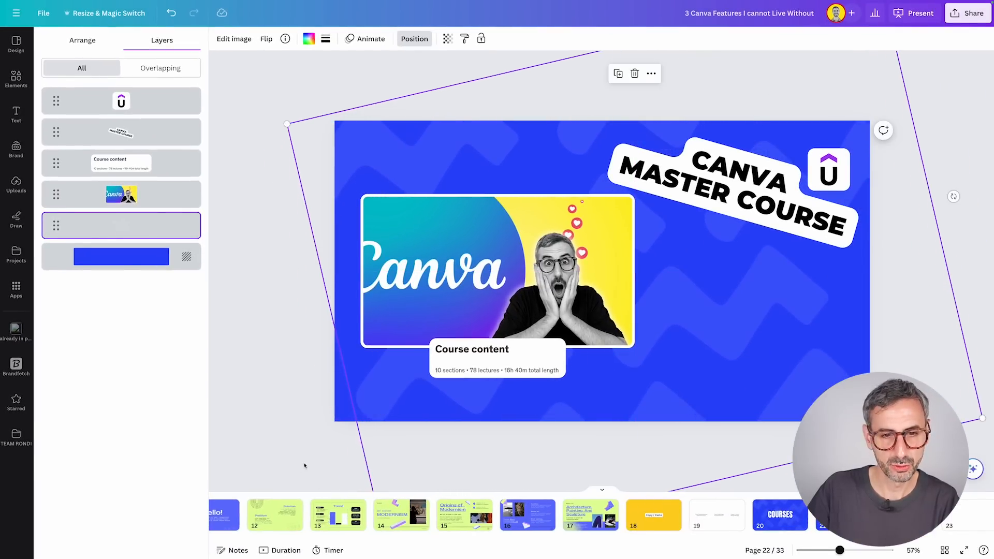
pyautogui.hotkey('alt', '1')
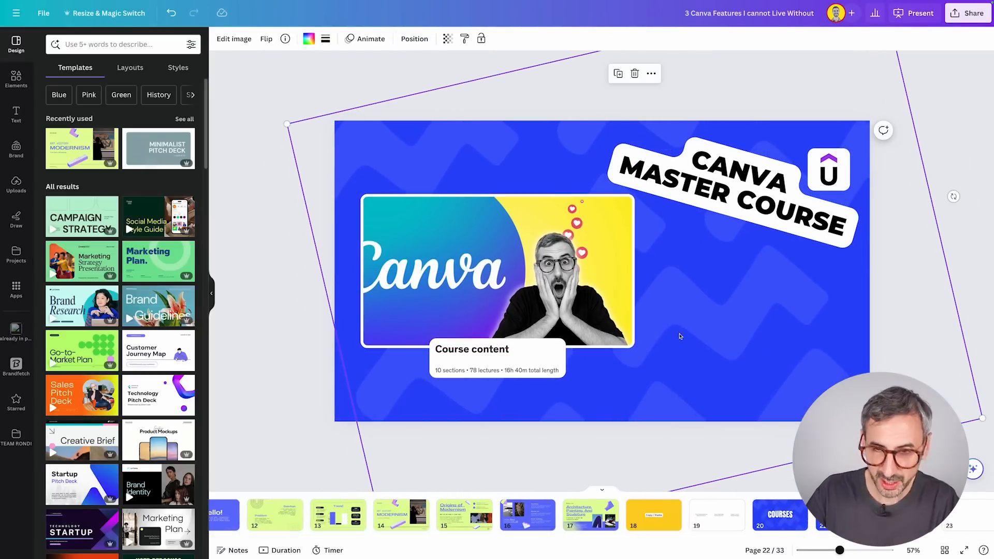
# Delete the Udemy logo, the Canva thumbnail and the course content card from page 22.
pyautogui.click(808, 179)
pyautogui.press('Delete')
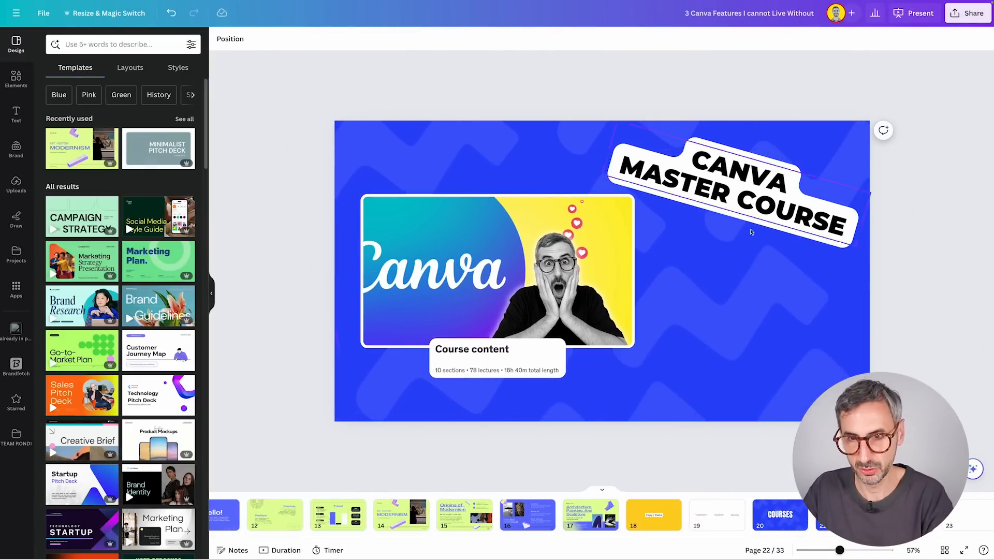
pyautogui.click(624, 266)
pyautogui.press('Delete')
pyautogui.click(512, 359)
pyautogui.press('Delete')
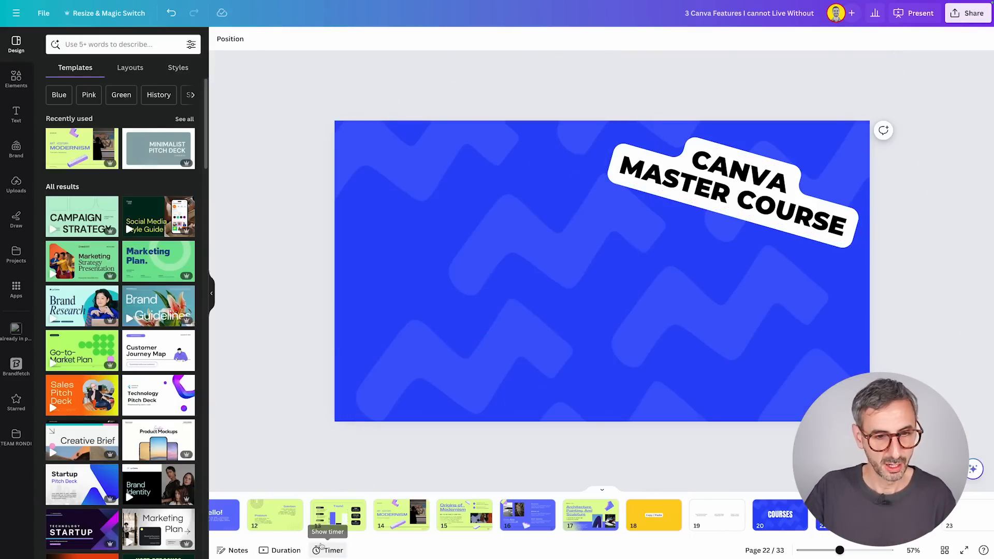
# Insert a blank page directly after the Origins of Modernism page.
pyautogui.click(286, 522)
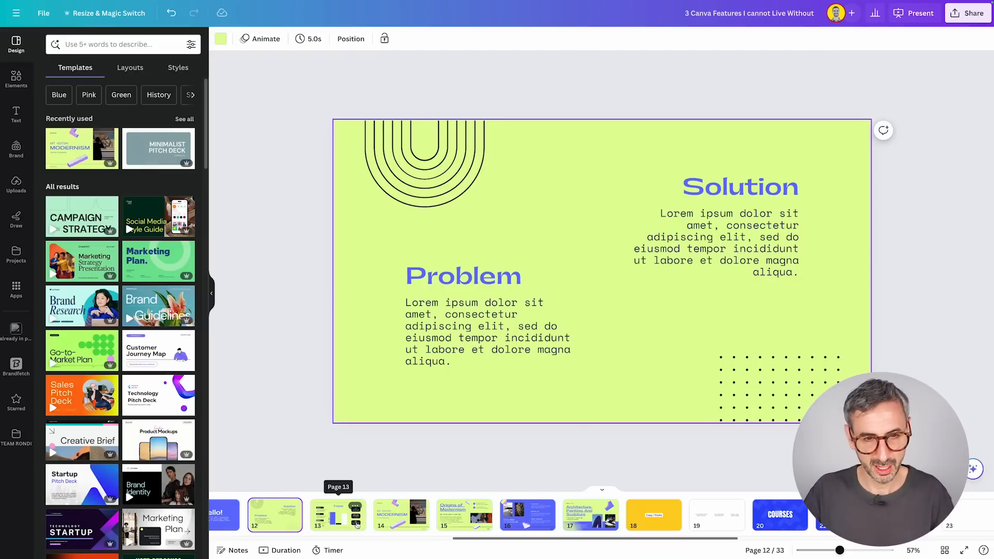
pyautogui.click(402, 517)
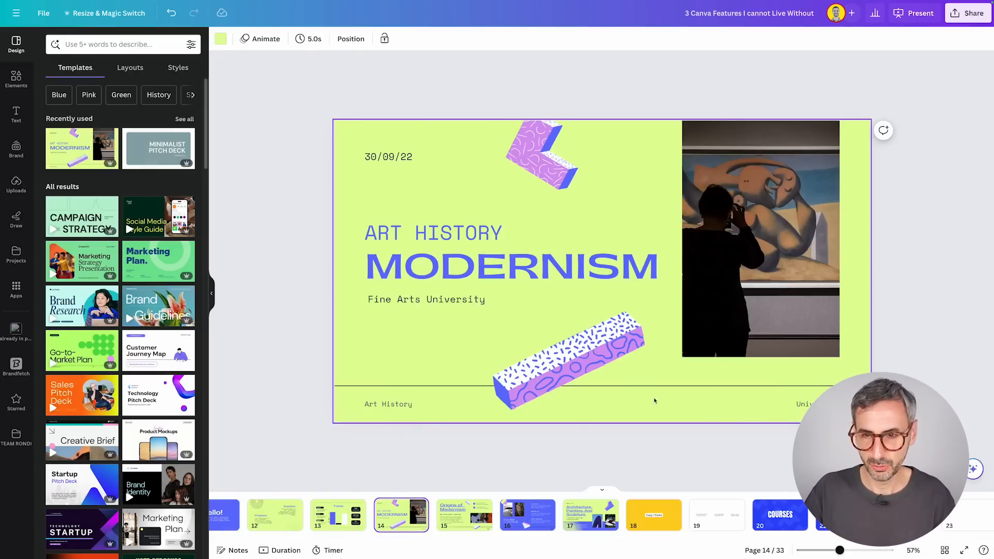
pyautogui.click(464, 513)
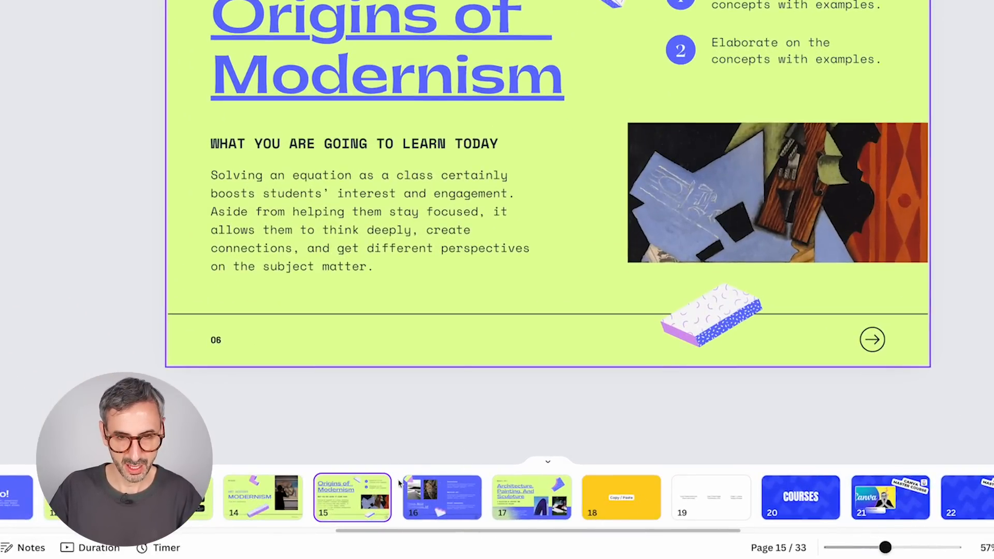
pyautogui.click(399, 483)
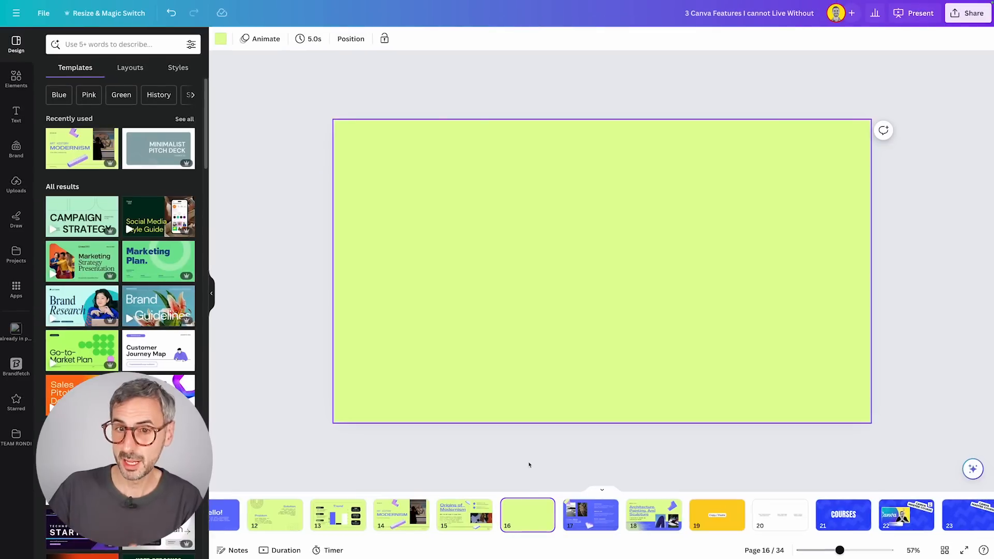
# Copy the footer line, page number, block illustration and arrow icon from page 15 onto blank page 16.
pyautogui.click(465, 516)
pyautogui.moveTo(304, 386); pyautogui.dragTo(899, 447)
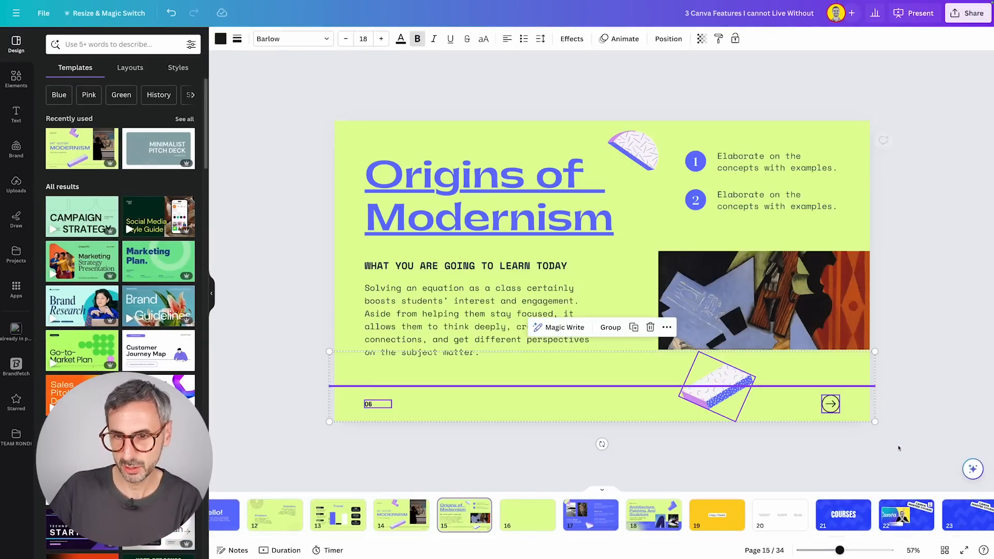
pyautogui.click(529, 516)
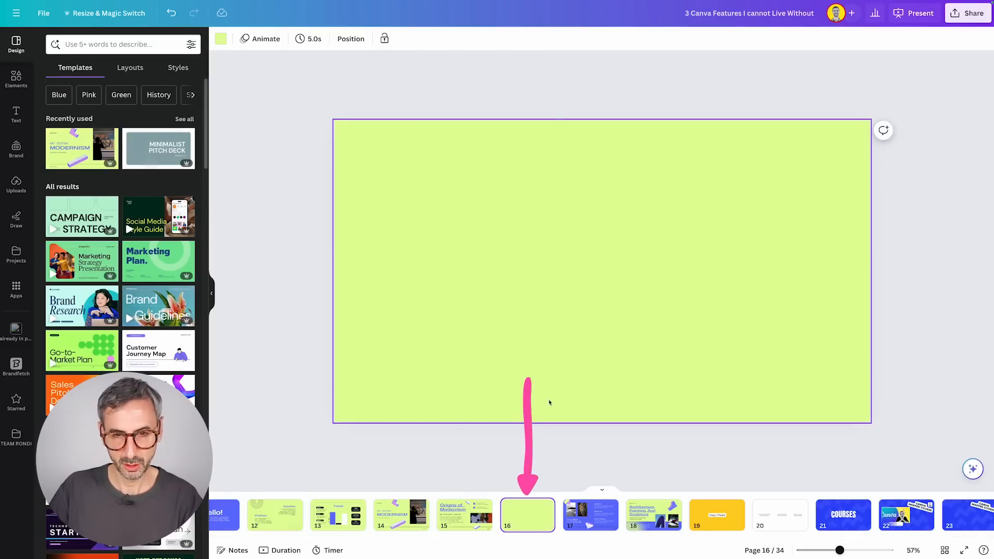
pyautogui.hotkey('ctrl', 'v')
pyautogui.click(391, 424)
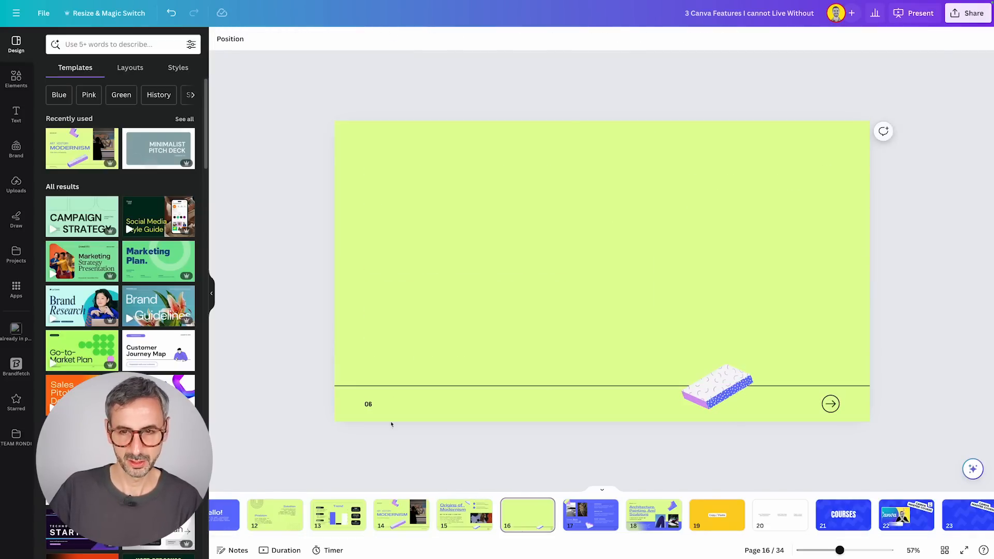
# Change the footer page number on page 16 to 07.
pyautogui.click(370, 403)
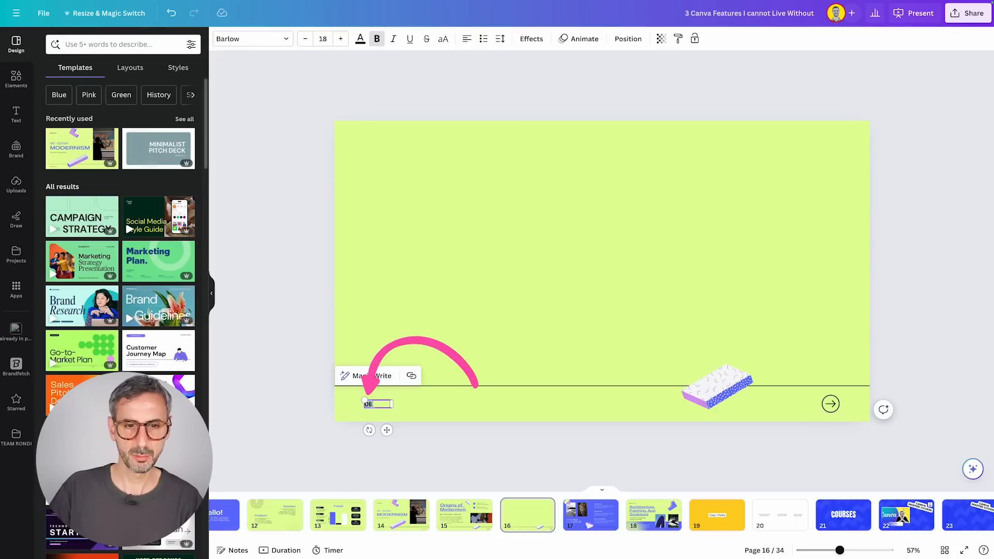
pyautogui.write('07')
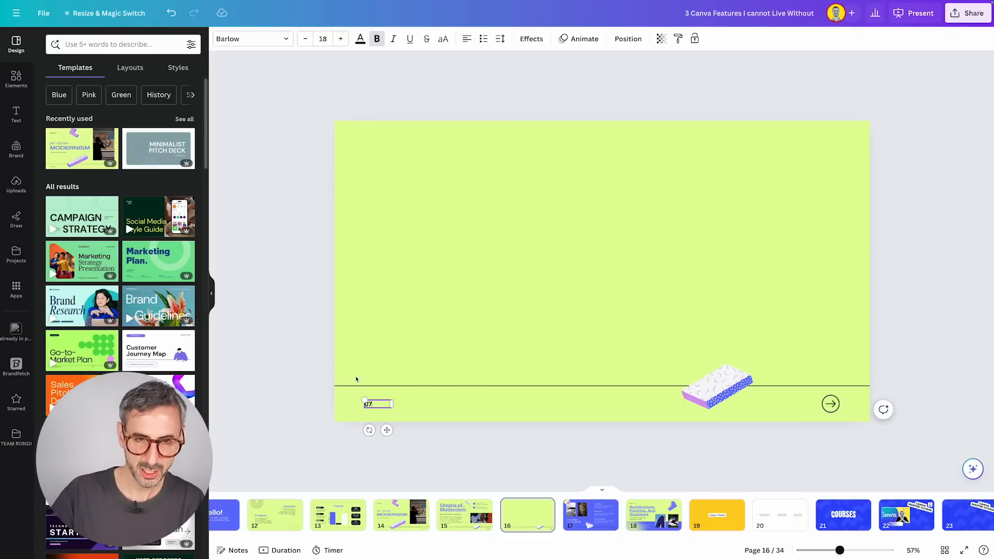
pyautogui.click(728, 390)
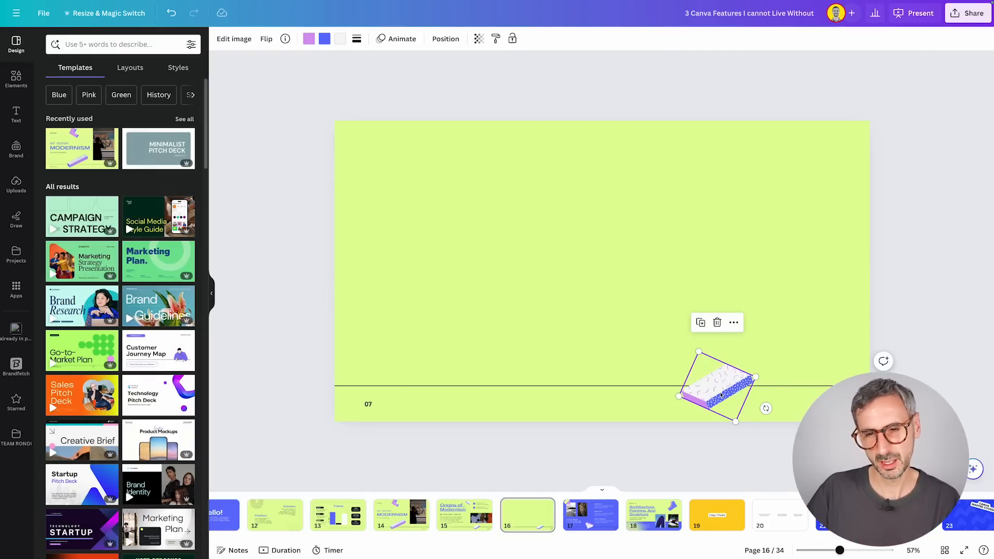
pyautogui.click(380, 477)
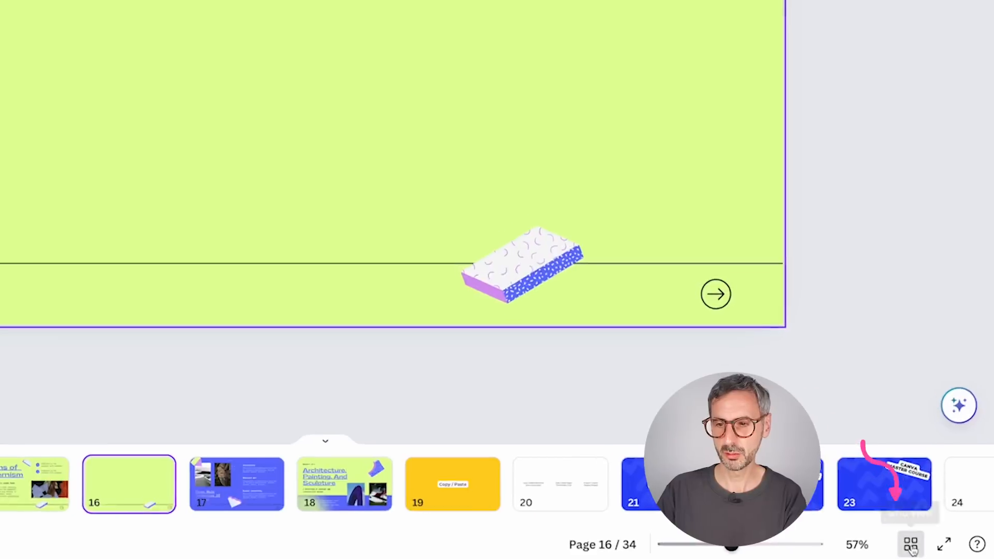
# In the page grid overview, copy the yellow Copy / Paste page 19 and paste it after blank page 24.
pyautogui.click(944, 550)
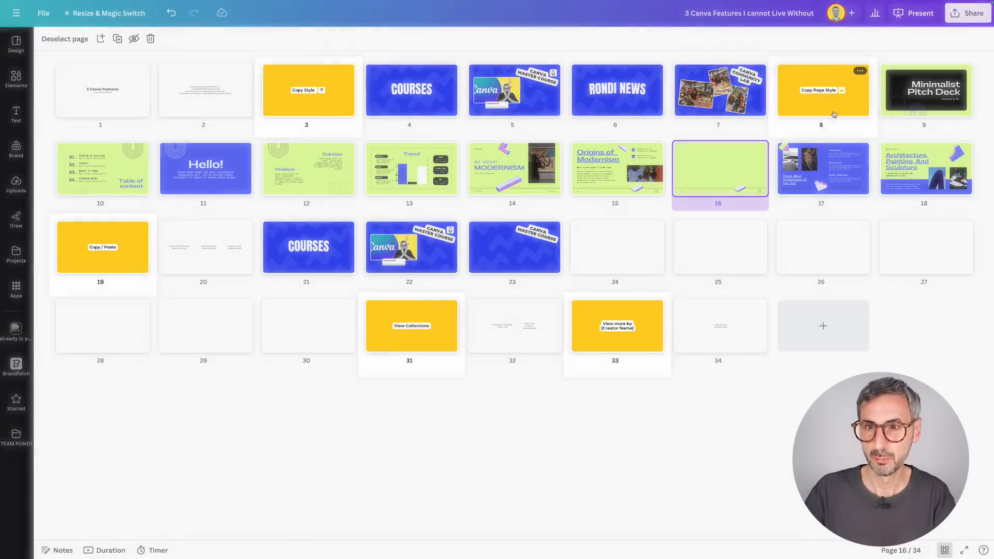
pyautogui.click(834, 95)
pyautogui.click(86, 257)
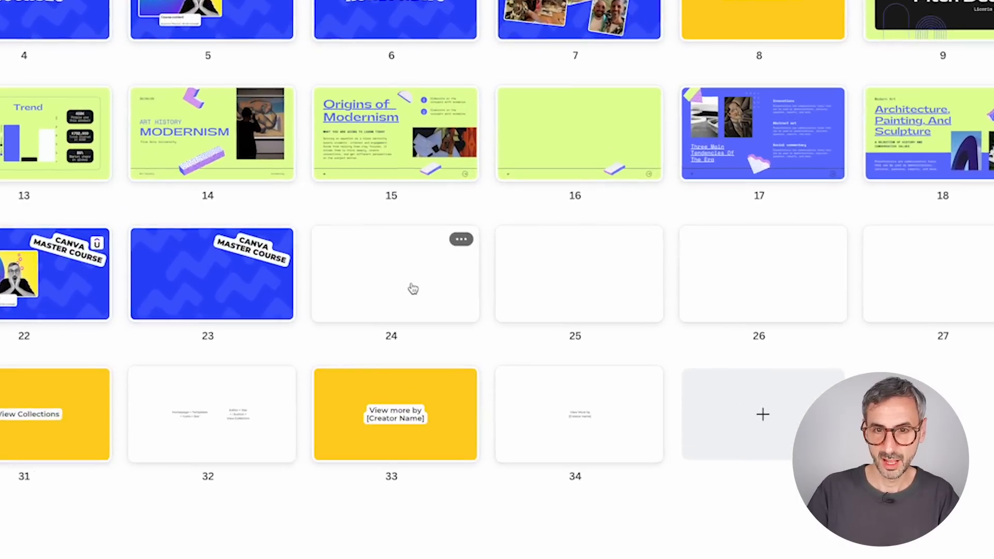
pyautogui.click(627, 257)
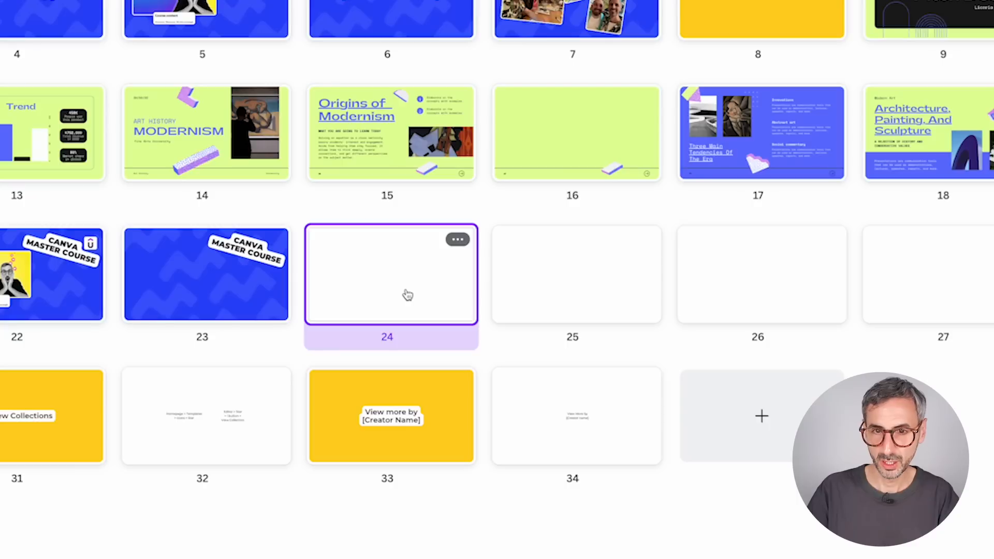
pyautogui.hotkey('ctrl', 'v')
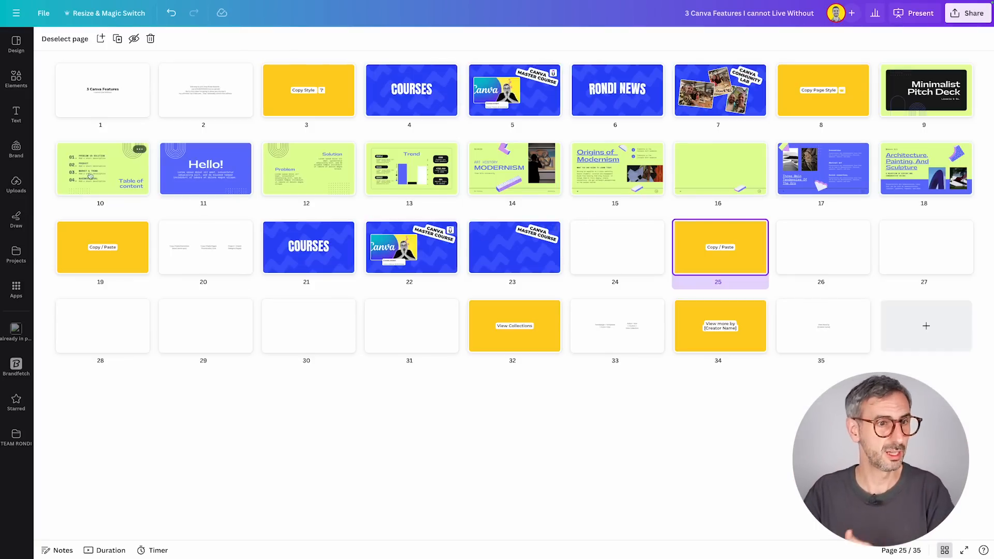
# Copy the range of pages 9 to 18 and paste it after page 35.
pyautogui.click(926, 101)
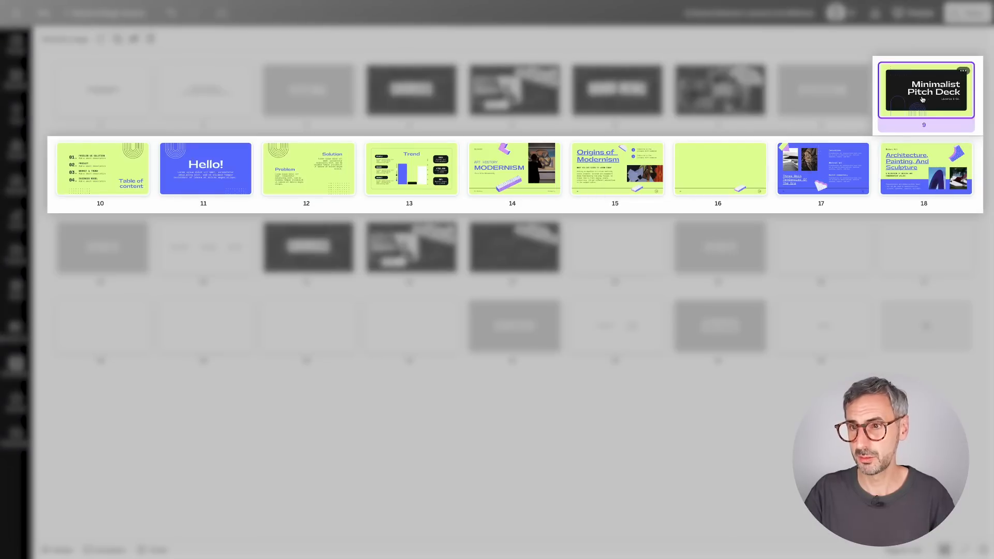
pyautogui.keyDown('shift'); pyautogui.click(937, 178); pyautogui.keyUp('shift')
pyautogui.click(960, 100)
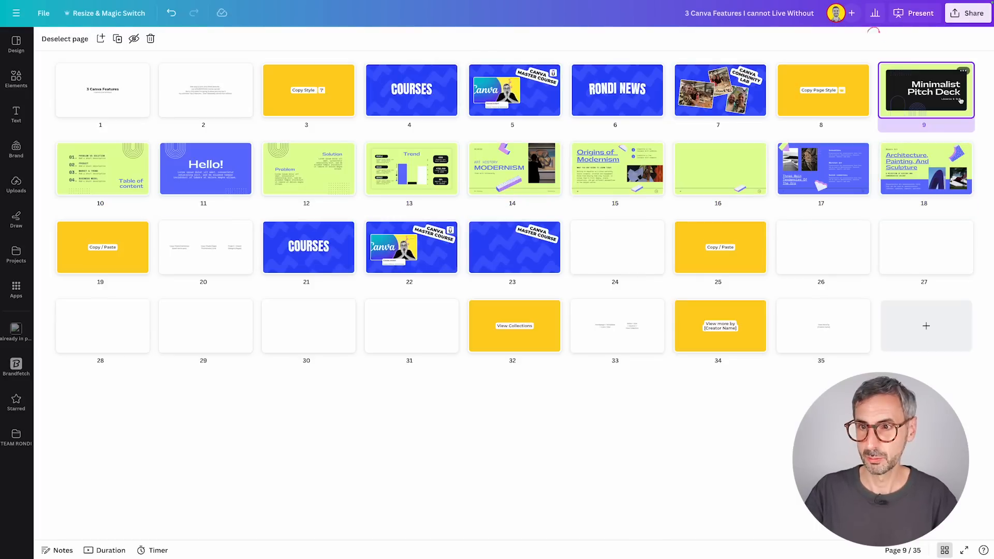
pyautogui.keyDown('shift'); pyautogui.click(948, 189); pyautogui.keyUp('shift')
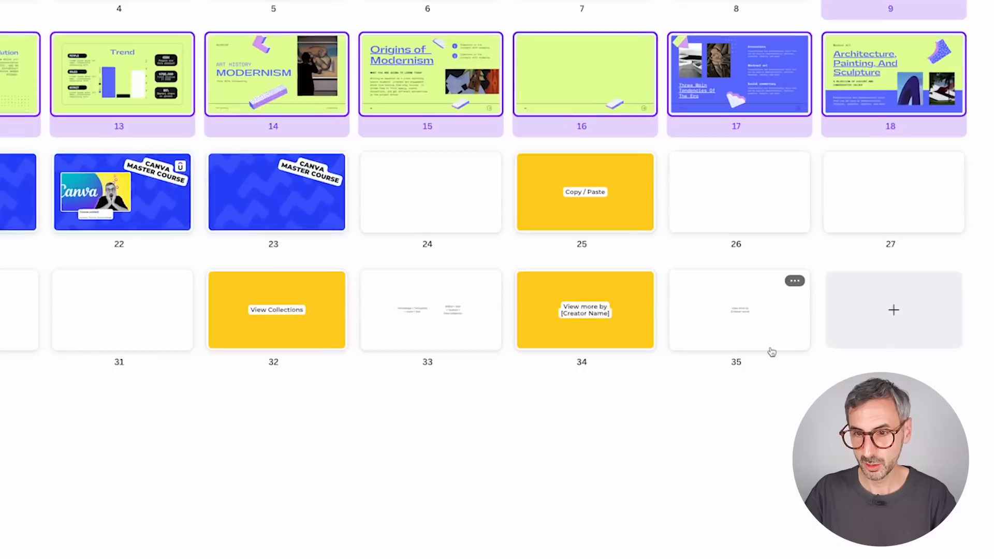
pyautogui.click(827, 325)
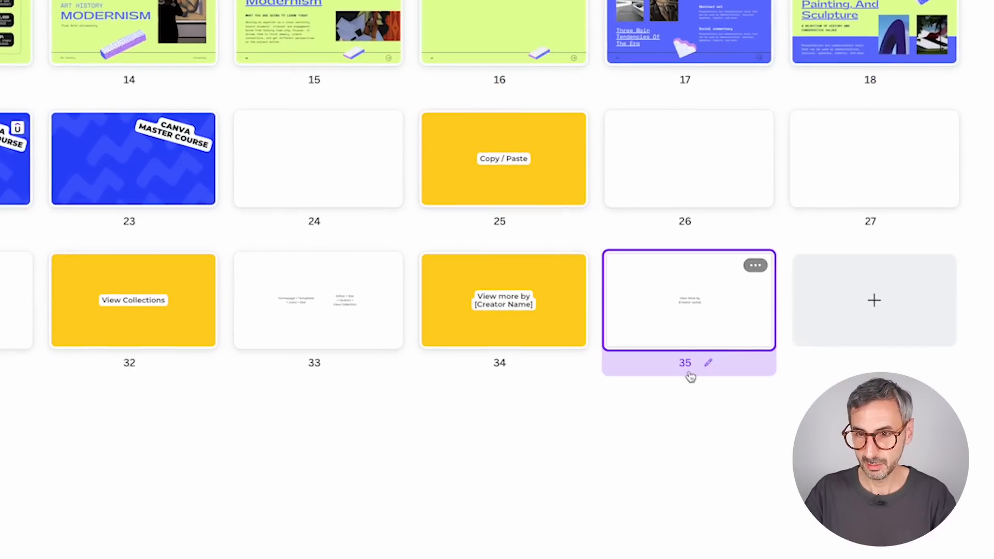
pyautogui.hotkey('ctrl', 'v')
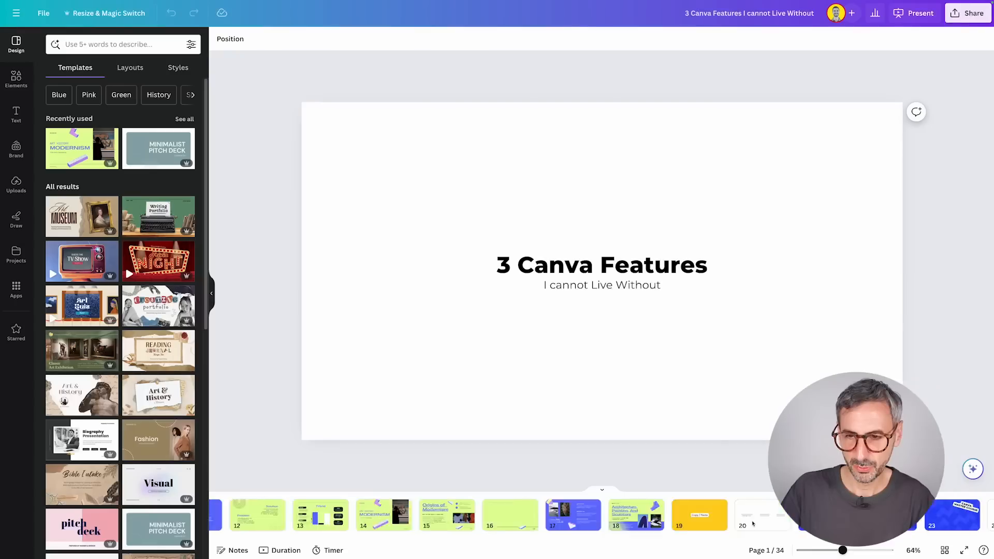
# Select page 23 of the presentation and display the projects that are shared with you.
pyautogui.hscroll(3, 752, 524)
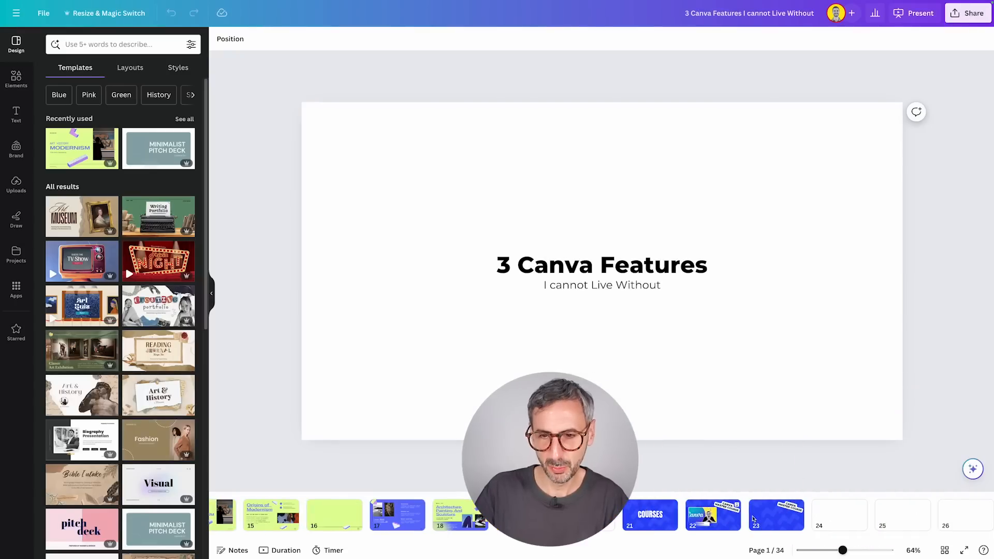
pyautogui.click(765, 504)
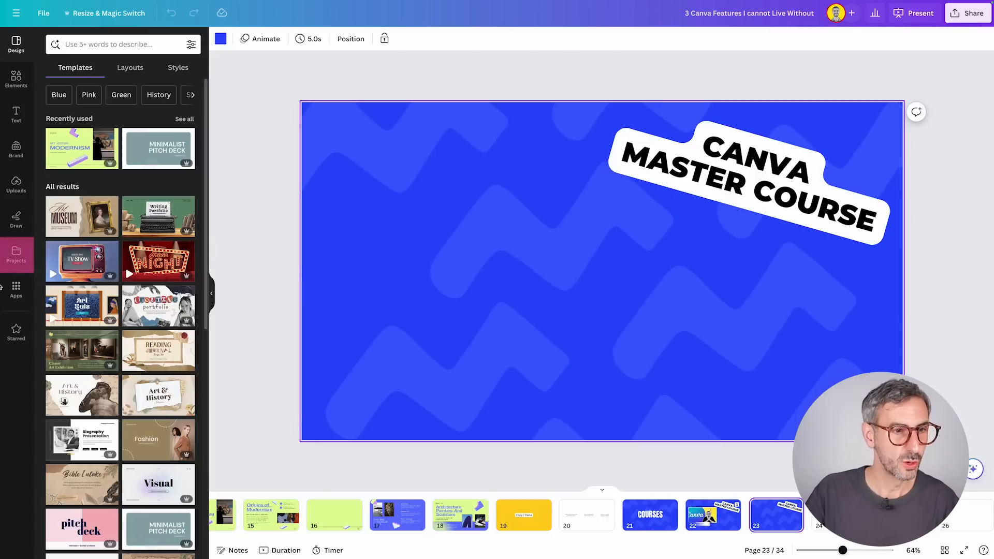
pyautogui.click(16, 253)
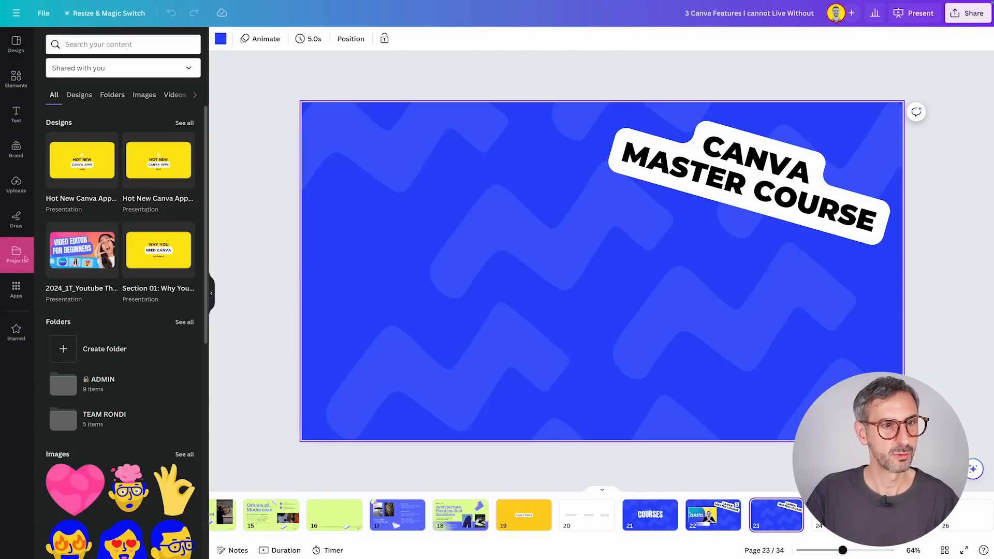
pyautogui.click(76, 68)
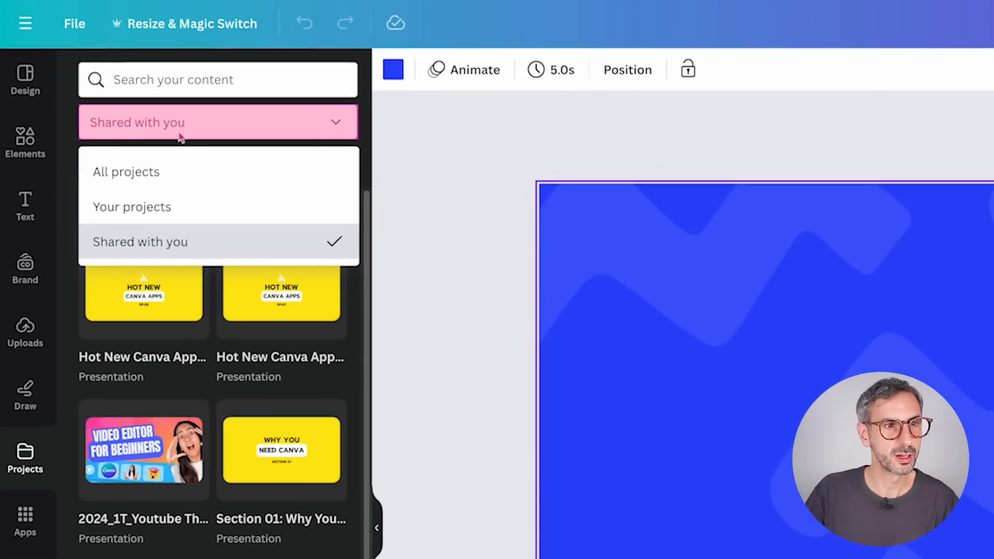
pyautogui.click(137, 130)
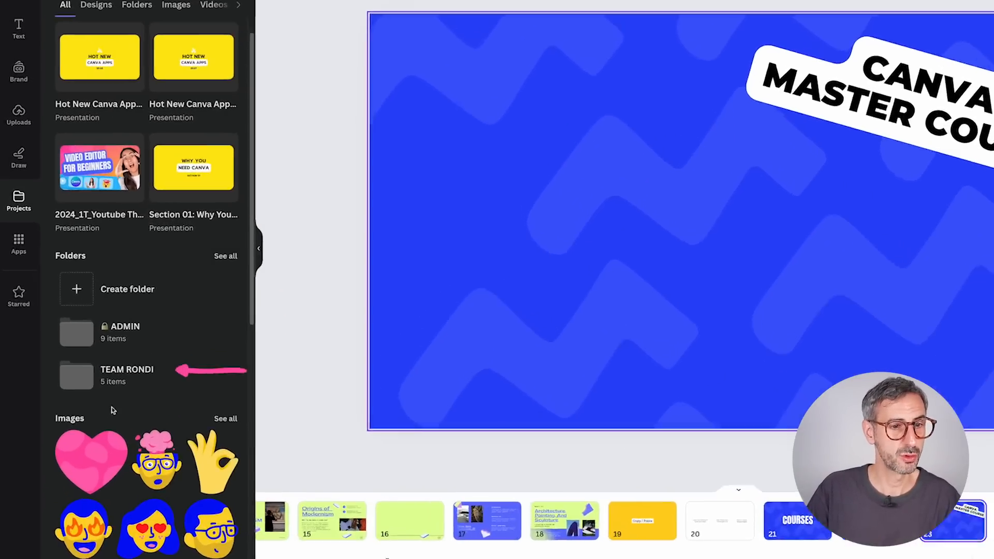
# Open the Canva Apps folder inside TEAM RONDI, YouTube, Tutorial Slides.
pyautogui.click(103, 417)
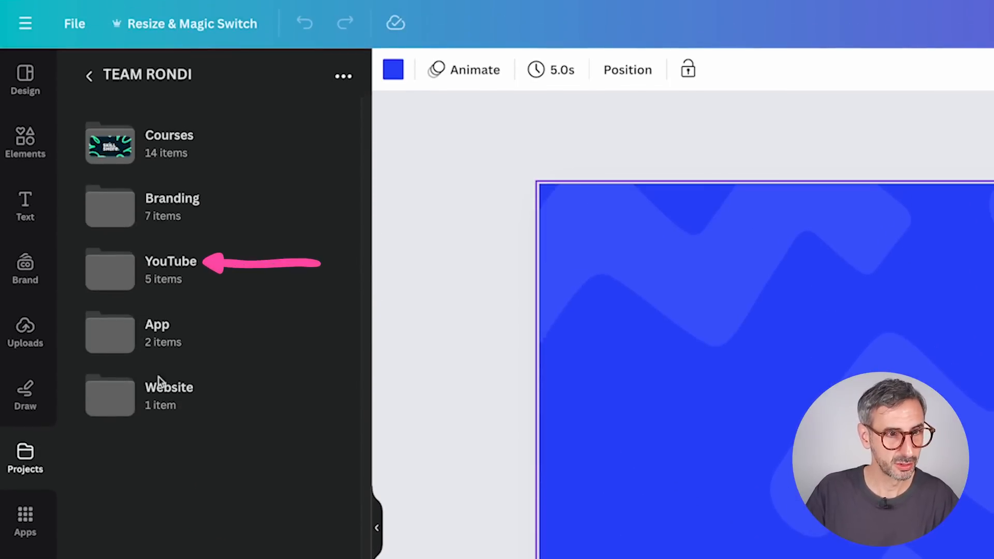
pyautogui.click(172, 275)
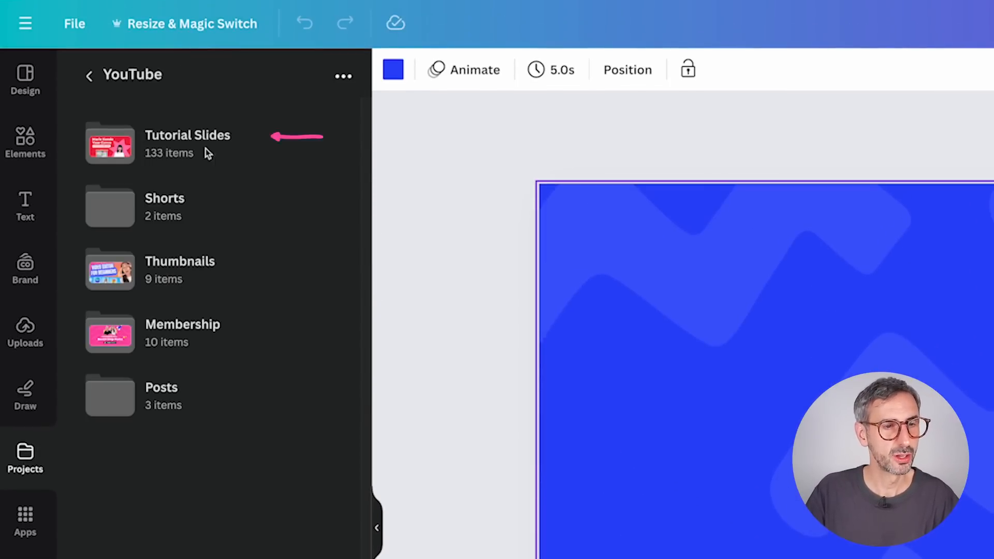
pyautogui.click(150, 145)
pyautogui.scroll(-1, 154, 339)
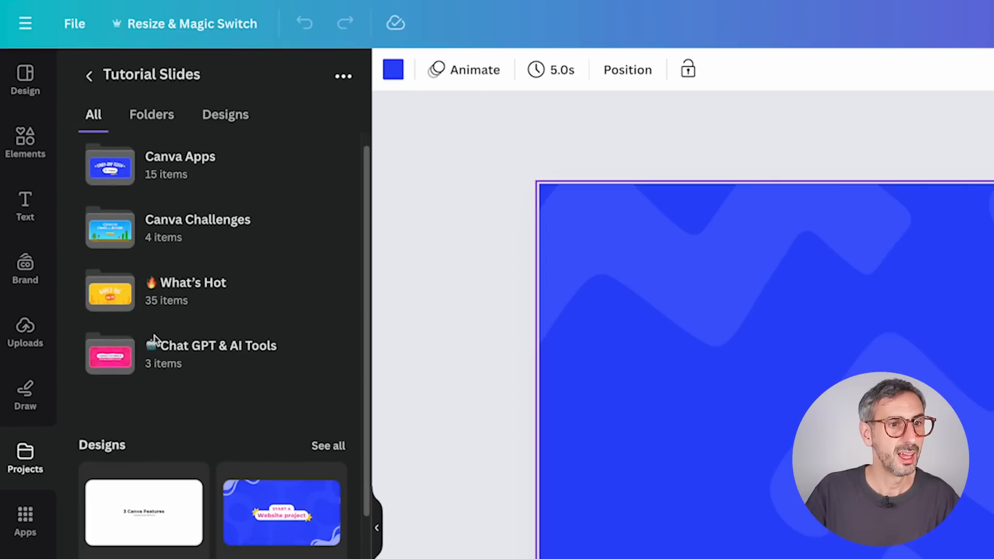
pyautogui.scroll(1, 154, 339)
pyautogui.click(174, 210)
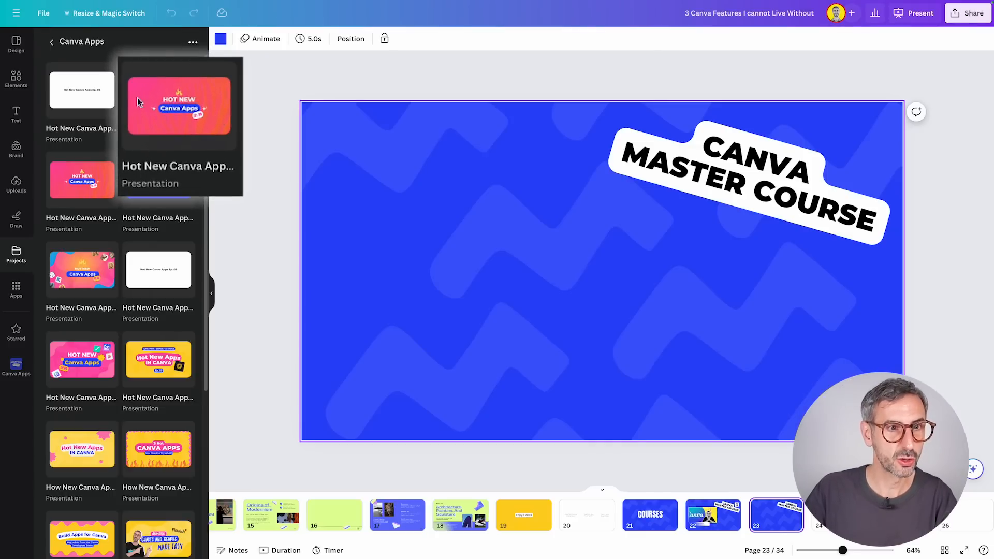
# Insert the TypeLettering page from the Hot New Canva Apps Ep. 09 design as a new page after page 23.
pyautogui.click(137, 127)
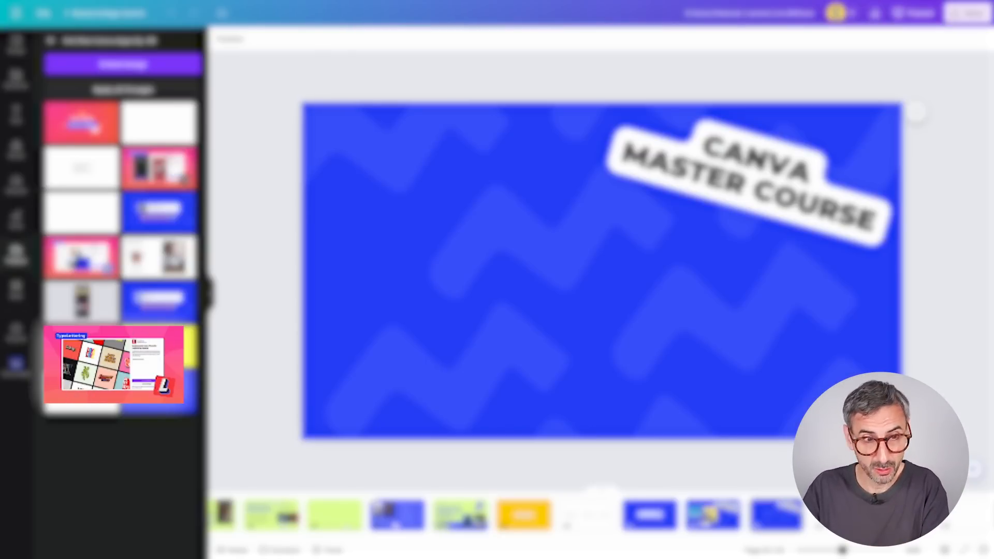
pyautogui.click(115, 356)
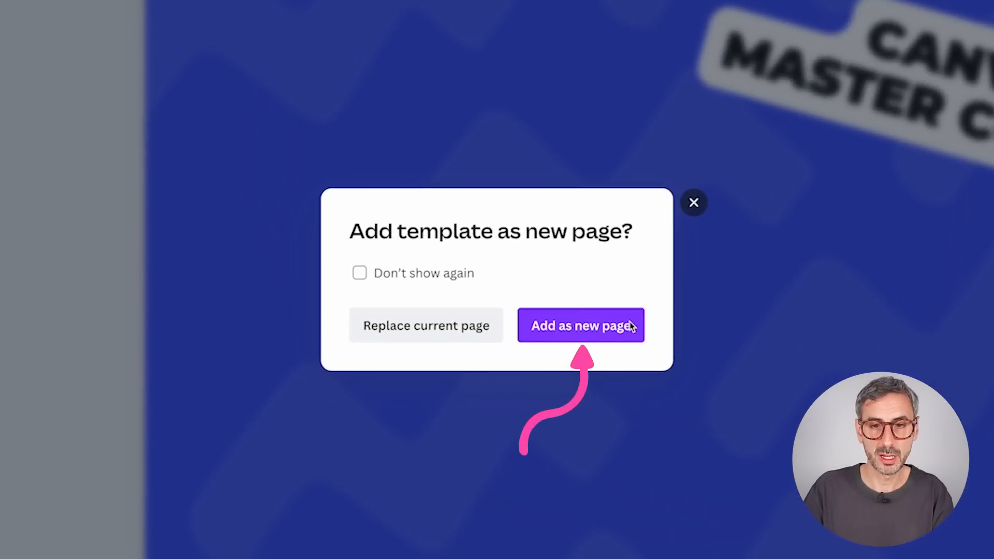
pyautogui.click(589, 325)
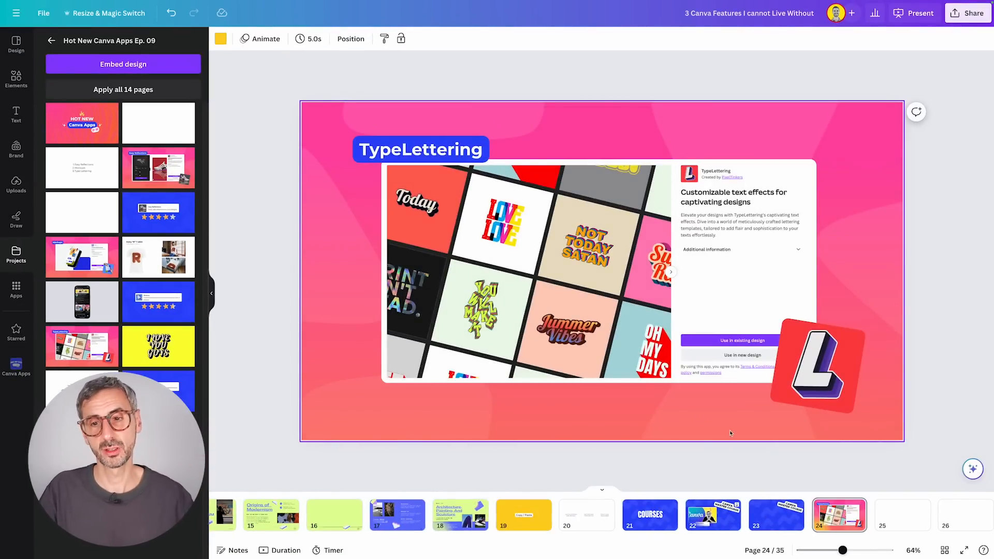
# Check that the inserted page's TypeLettering title and red L logo are individually selectable.
pyautogui.click(770, 312)
pyautogui.click(382, 148)
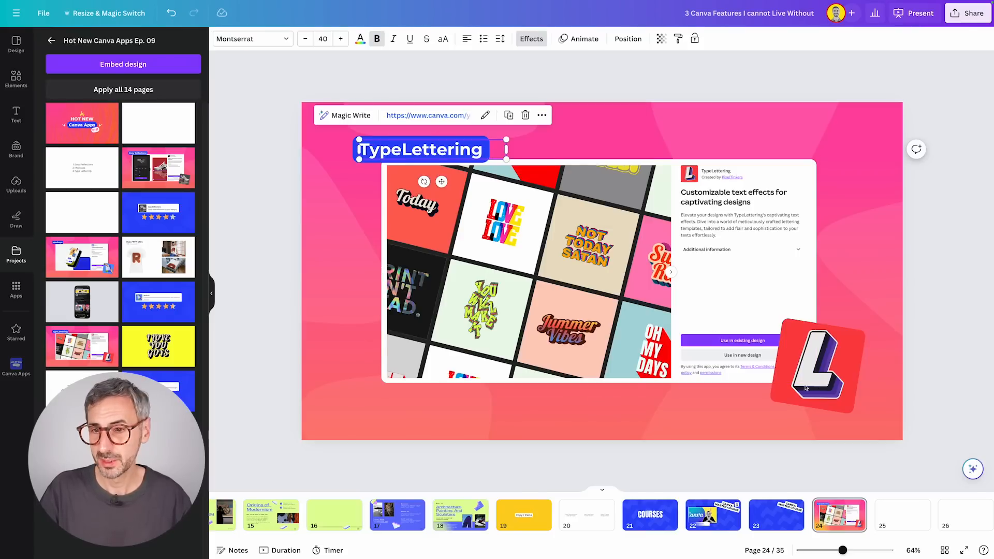
pyautogui.click(829, 394)
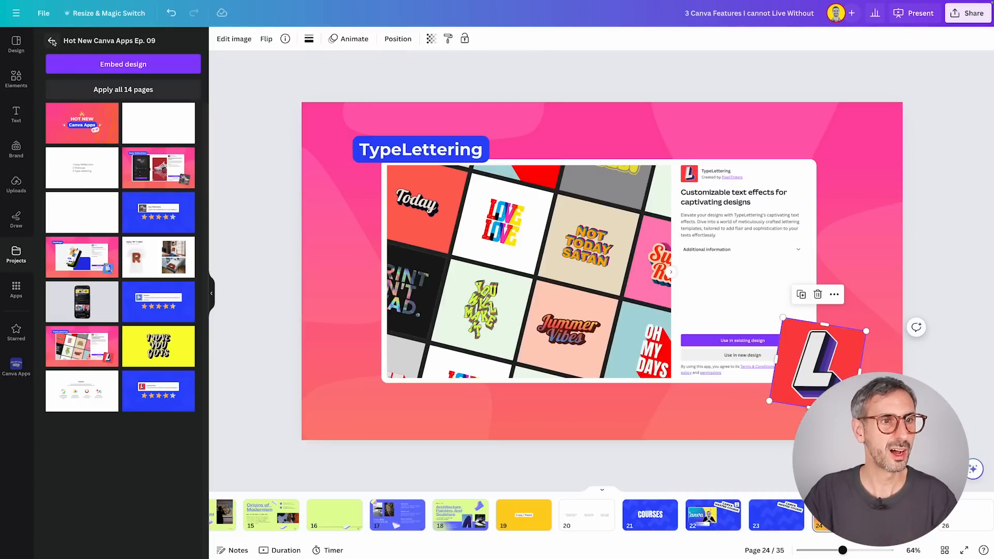
# Leave the project folders, filter the shared content to designs, and look through the pages of 2024_1T_Youtube Thumbnails.
pyautogui.click(51, 41)
pyautogui.click(51, 41)
pyautogui.click(52, 41)
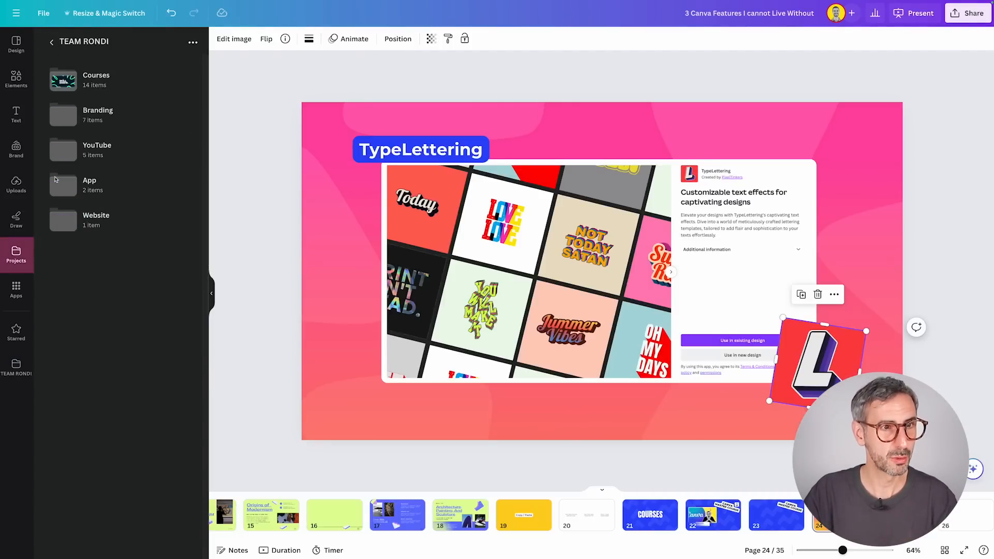
pyautogui.click(17, 253)
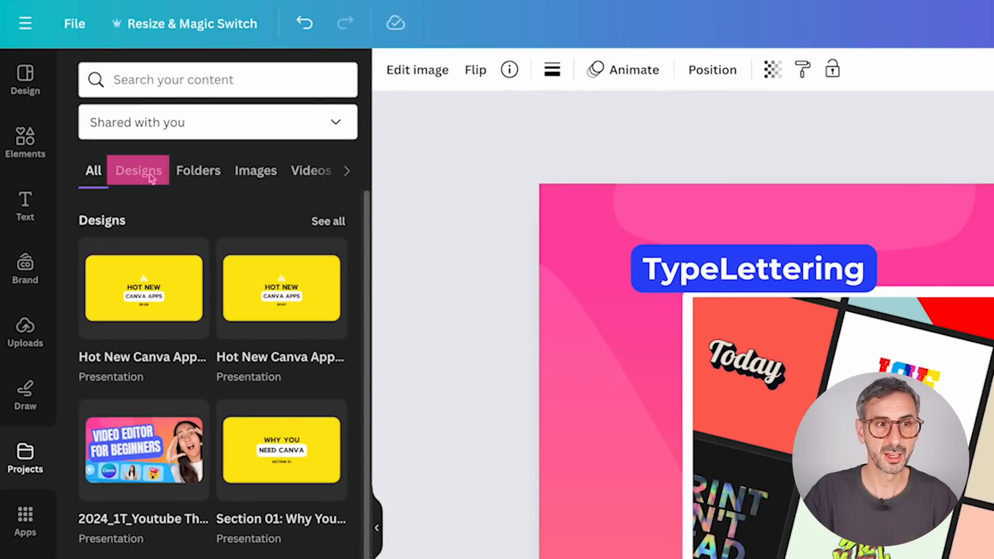
pyautogui.click(142, 179)
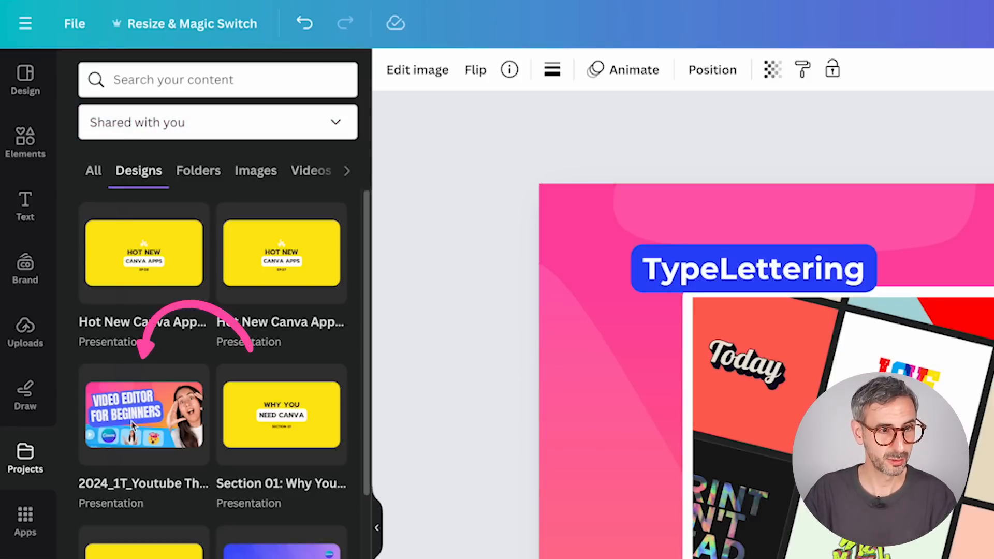
pyautogui.click(123, 484)
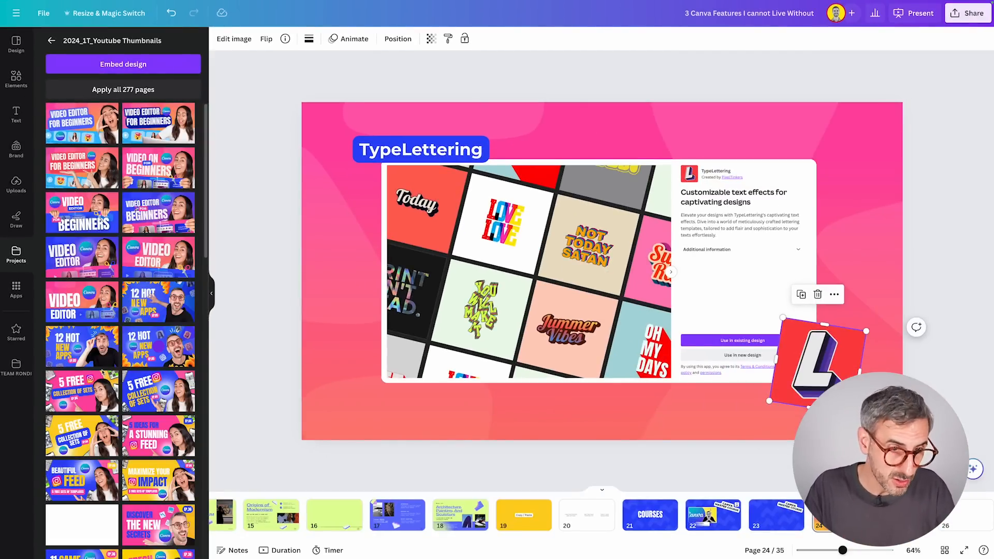
pyautogui.scroll(-1, 102, 267)
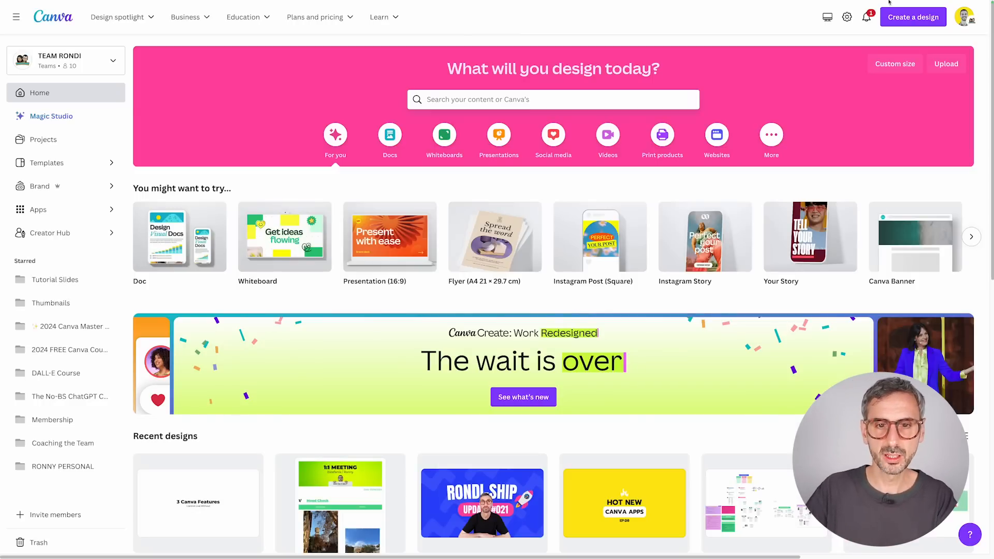
# Look through the recent designs on the home page, then view the template library.
pyautogui.scroll(-15, 601, 230)
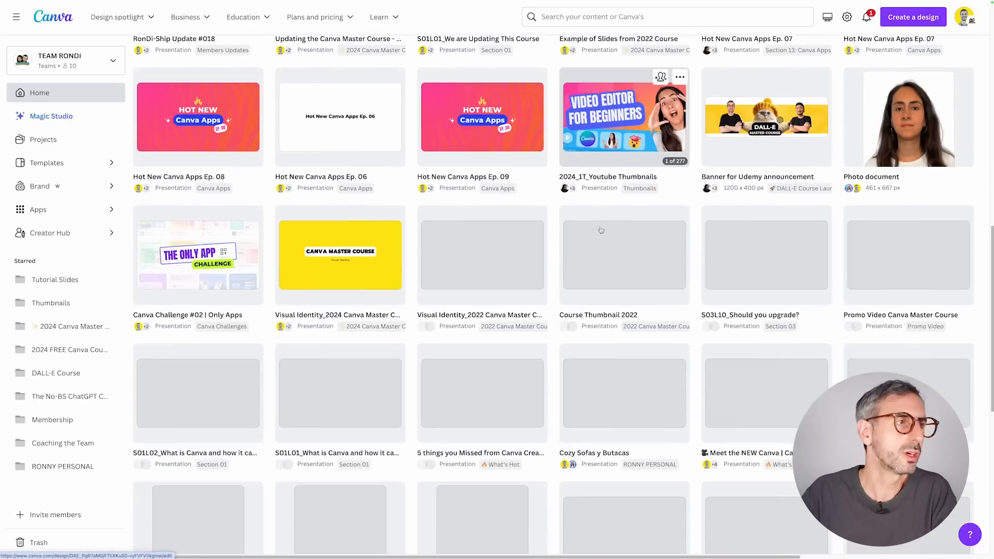
pyautogui.scroll(15, 616, 259)
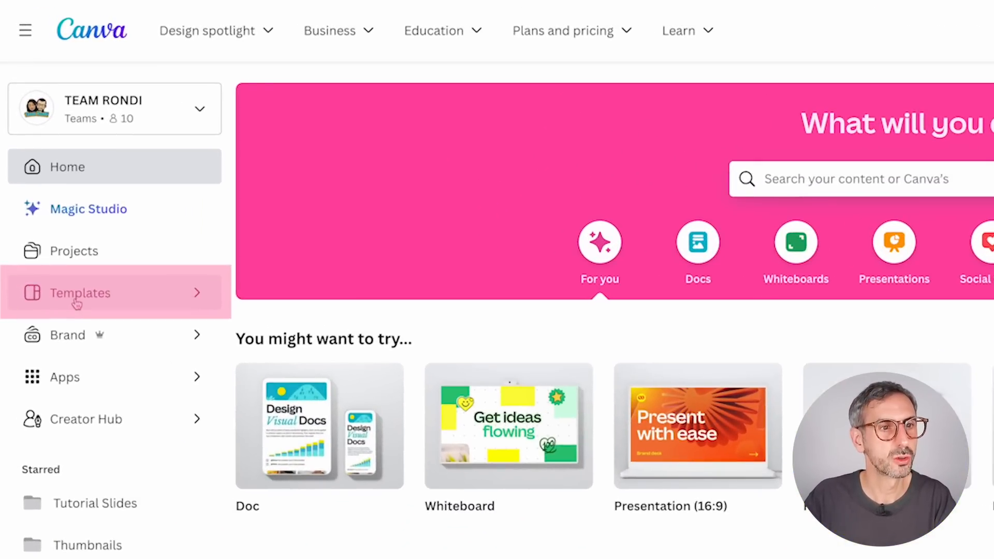
pyautogui.click(46, 165)
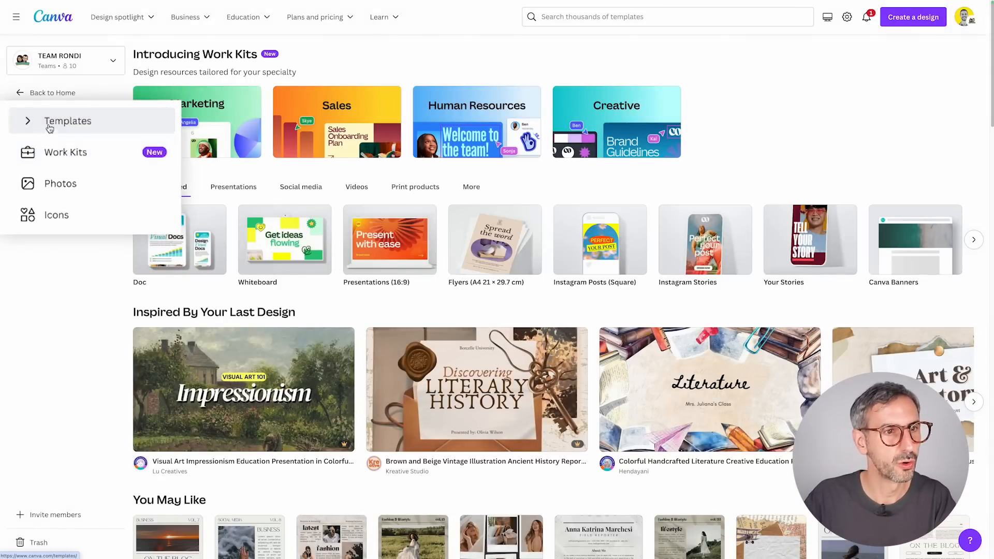
pyautogui.scroll(-6, 468, 404)
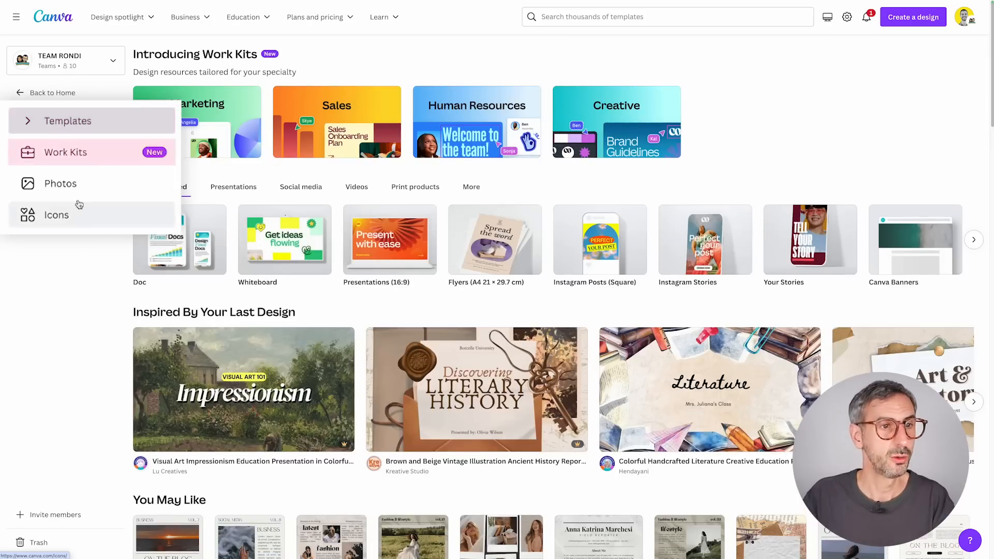
# Browse the Work Kits collection and the photo library.
pyautogui.click(78, 204)
pyautogui.scroll(-15, 461, 350)
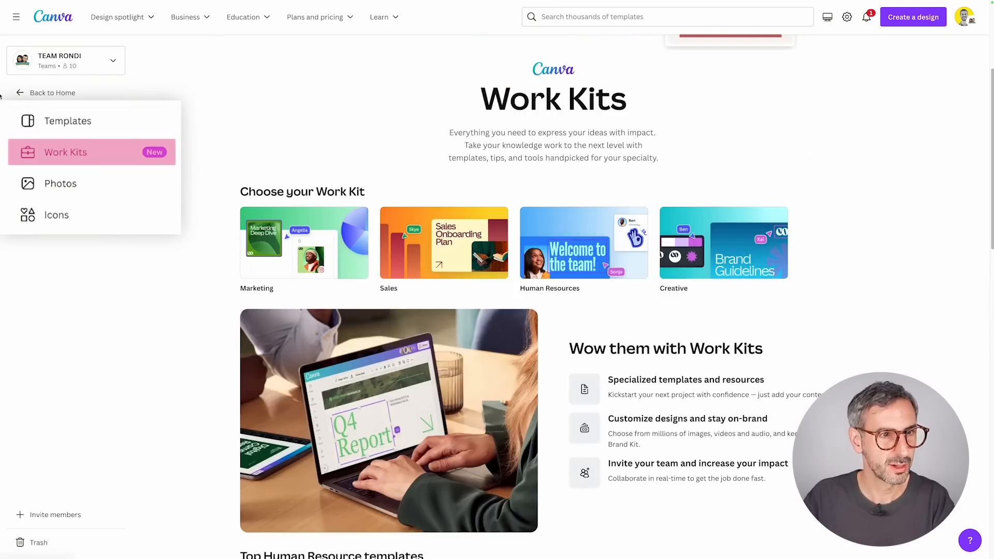
pyautogui.click(60, 183)
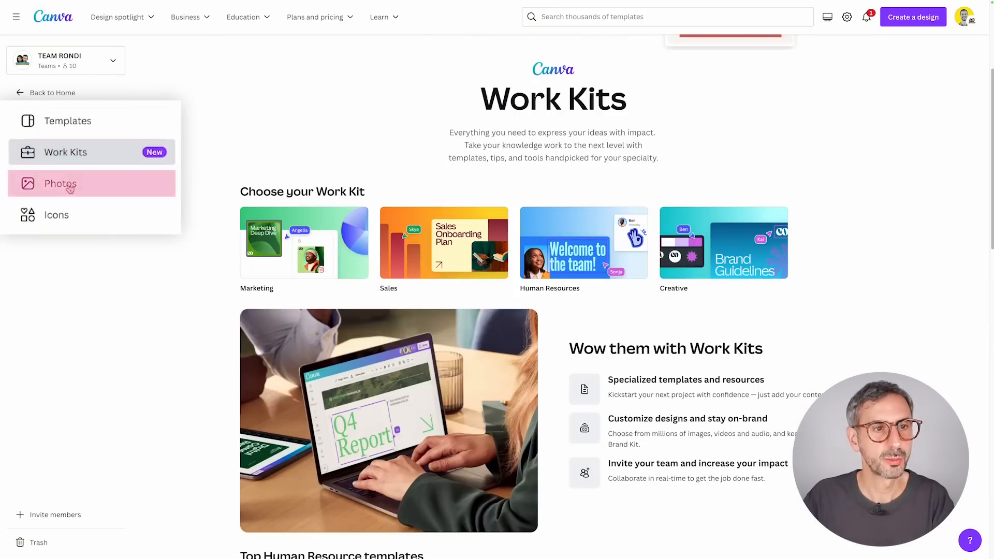
pyautogui.scroll(-5, 825, 373)
pyautogui.scroll(-3, 825, 374)
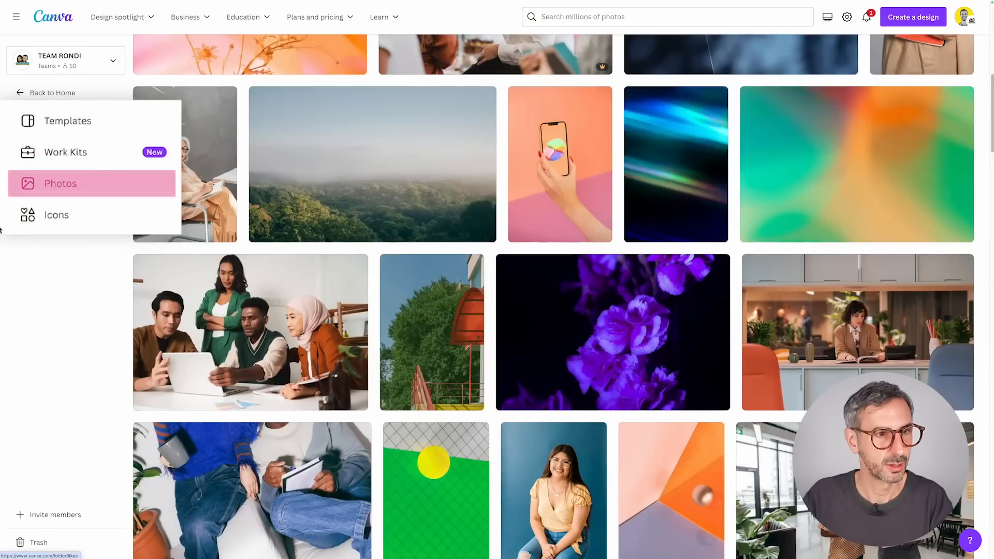
# Browse the icon library and star the pink and blue magnifier icon with an eye.
pyautogui.click(53, 221)
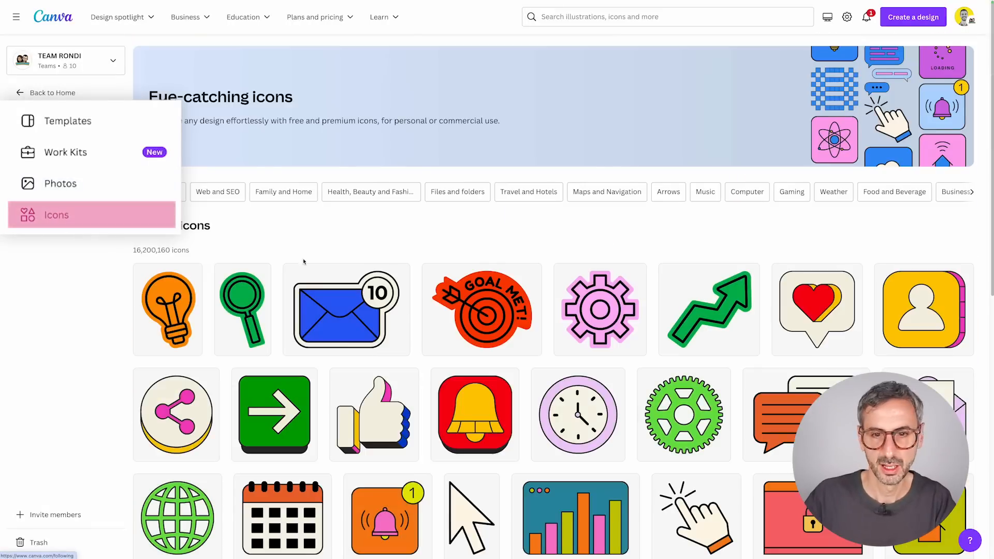
pyautogui.scroll(-3, 497, 310)
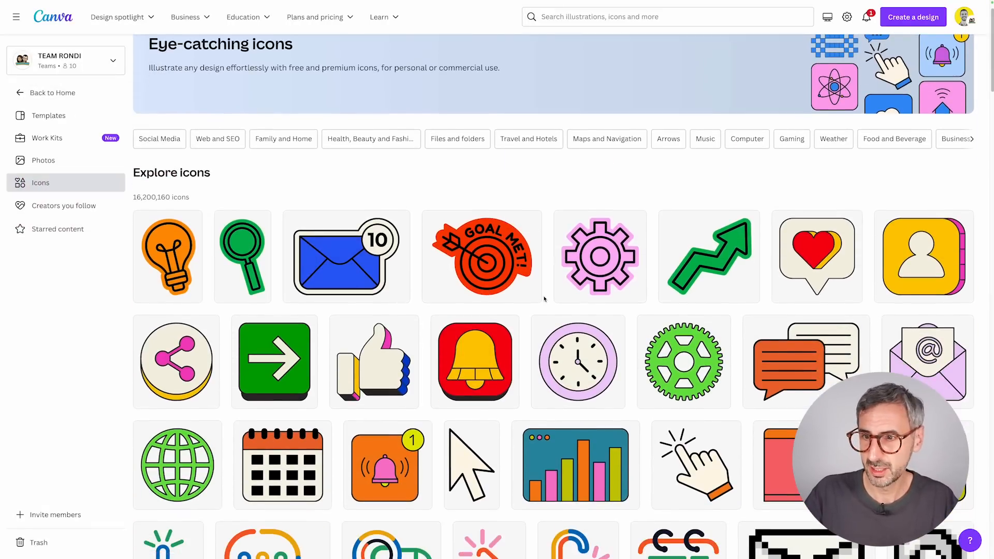
pyautogui.scroll(-10, 555, 303)
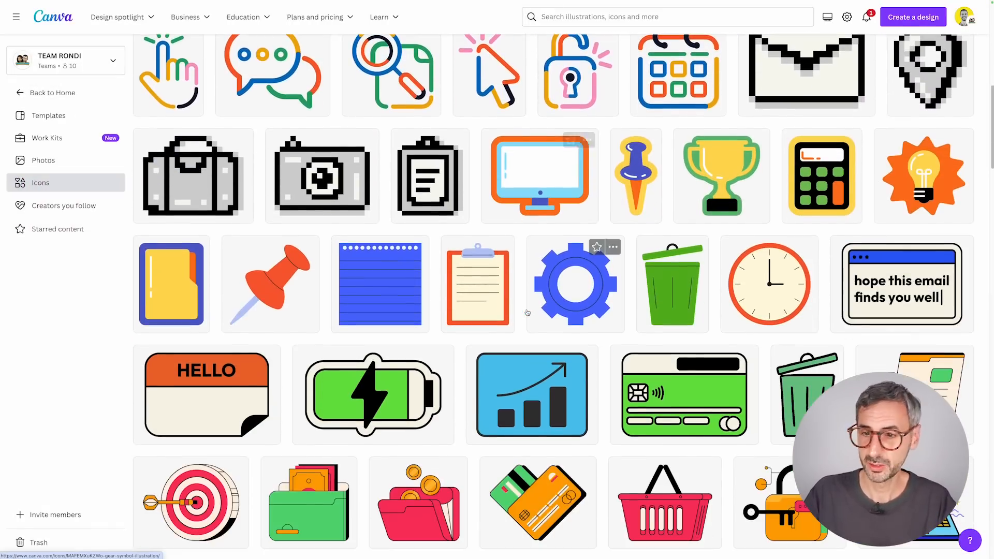
pyautogui.scroll(-8, 502, 302)
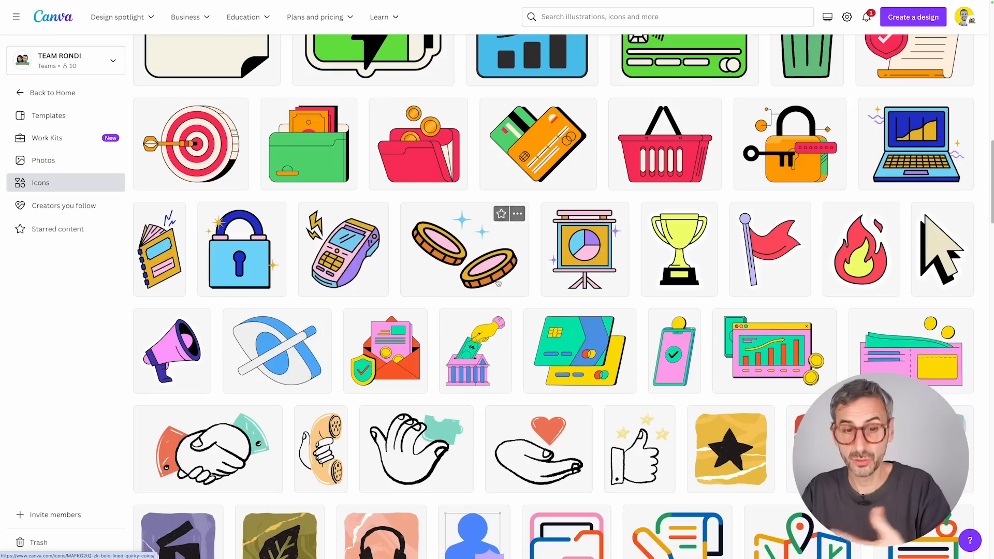
pyautogui.scroll(-16, 494, 286)
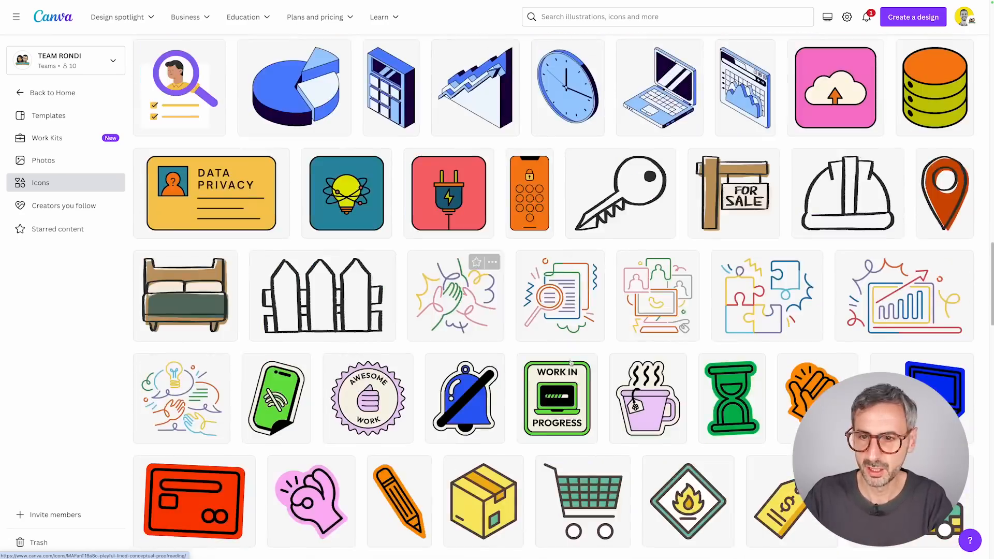
pyautogui.scroll(-9, 566, 374)
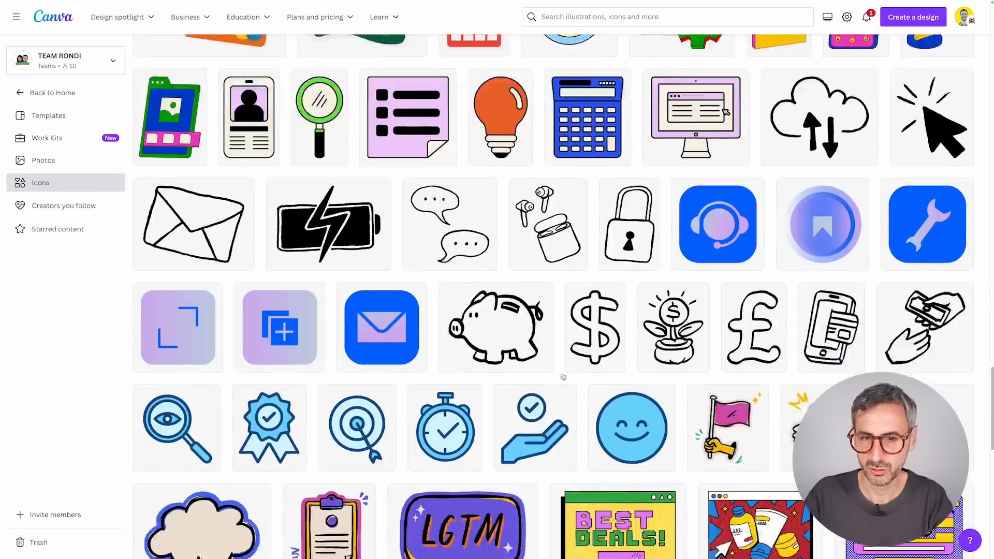
pyautogui.scroll(1, 562, 377)
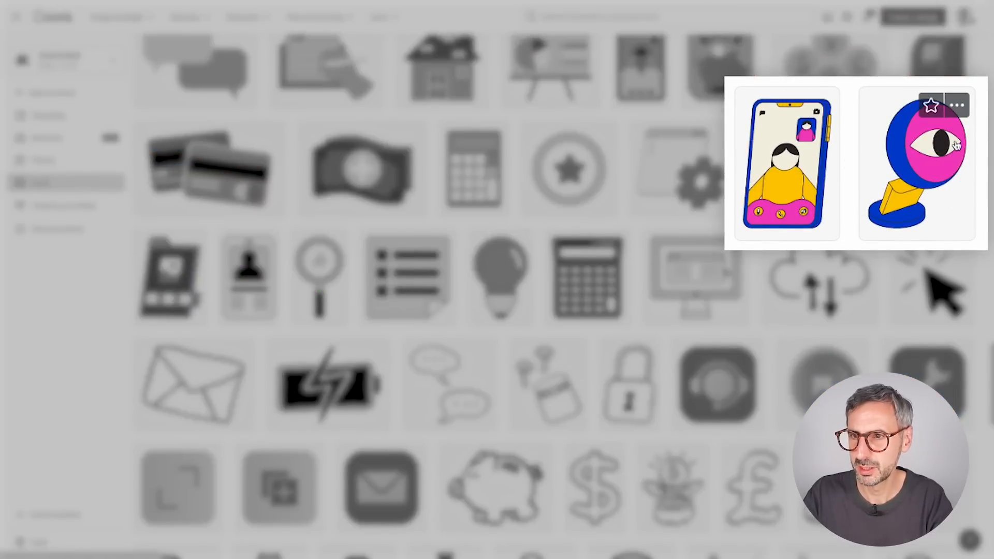
pyautogui.click(931, 108)
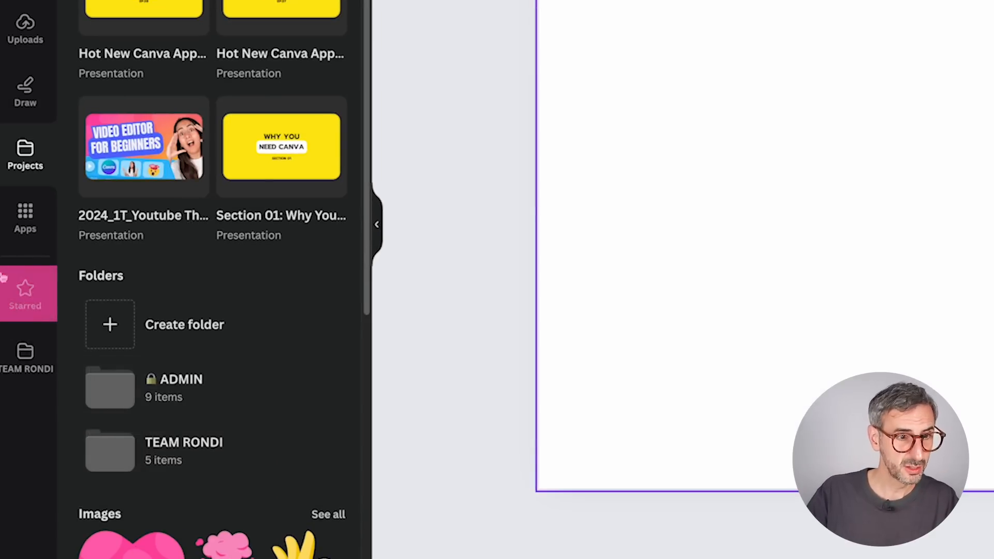
# Back in the presentation editor, remove the Starred shortcut from the sidebar.
pyautogui.click(8, 279)
pyautogui.click(5, 276)
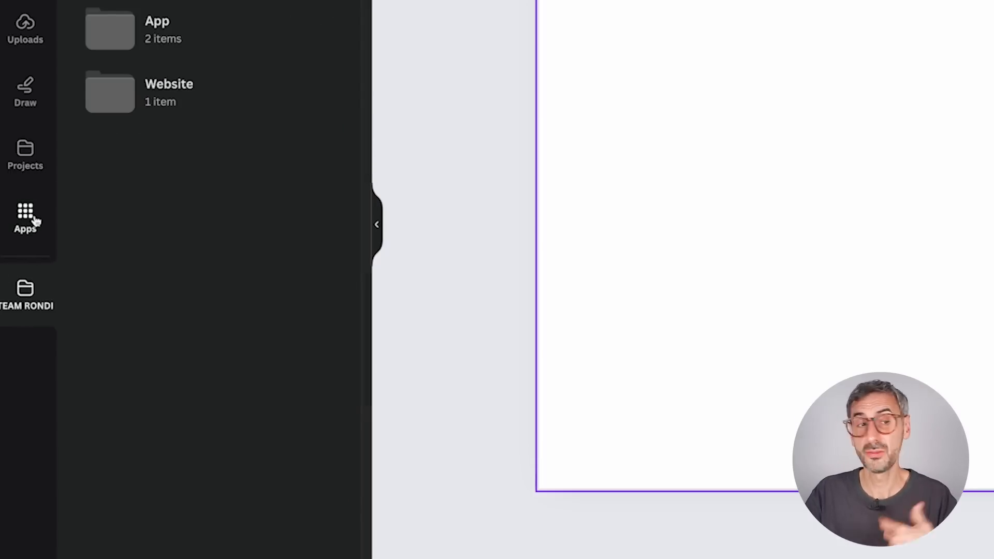
# Show all projects and open the Starred folder to restore its sidebar shortcut, and view the starred items from there.
pyautogui.click(21, 158)
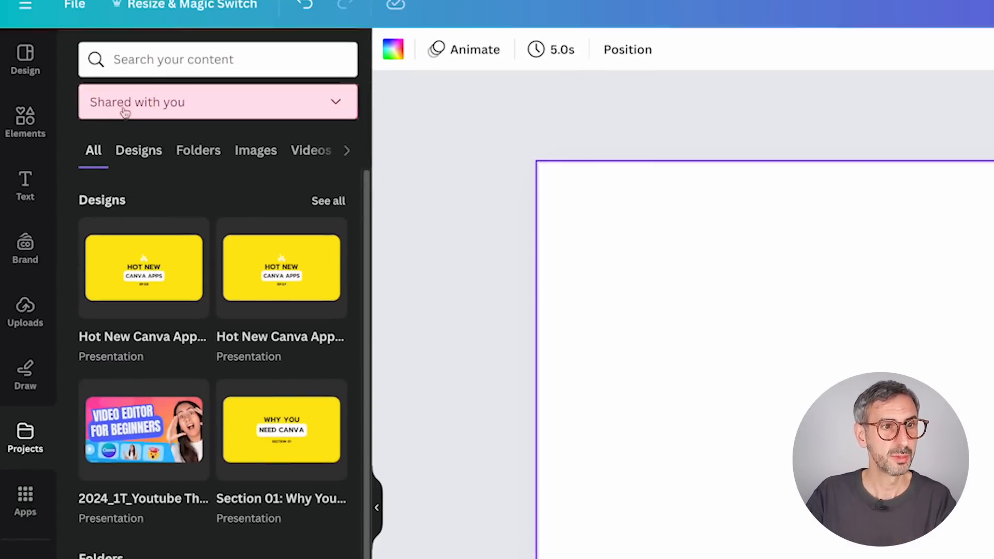
pyautogui.click(124, 110)
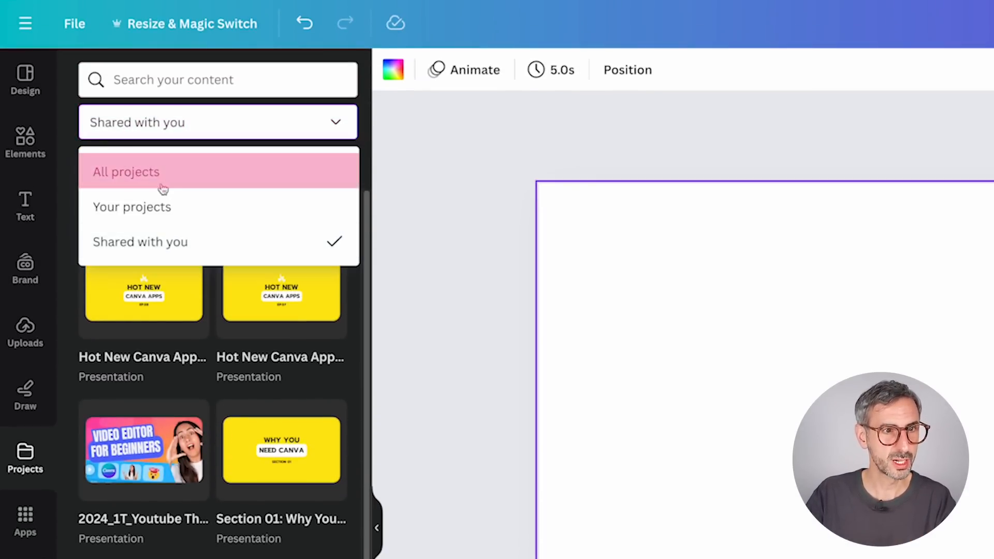
pyautogui.click(149, 160)
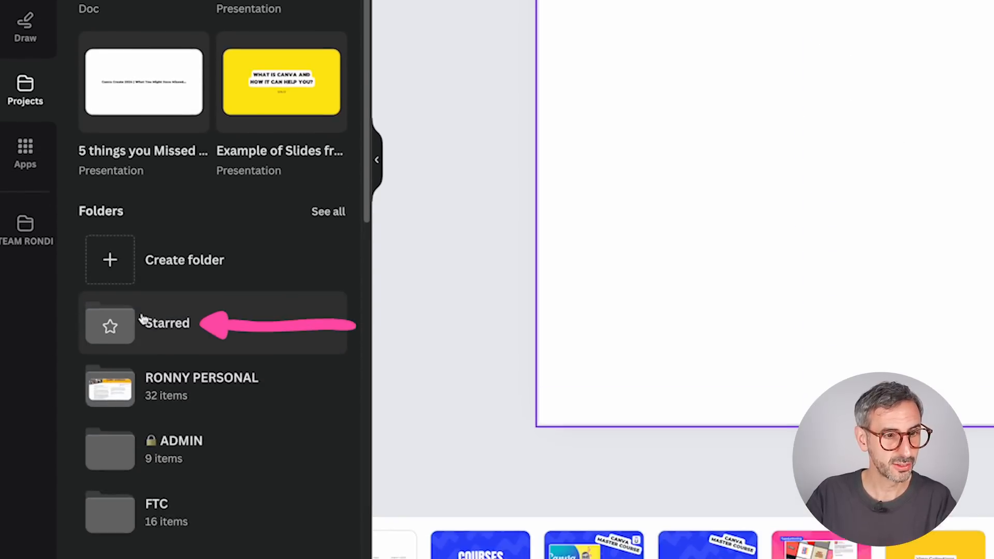
pyautogui.click(133, 329)
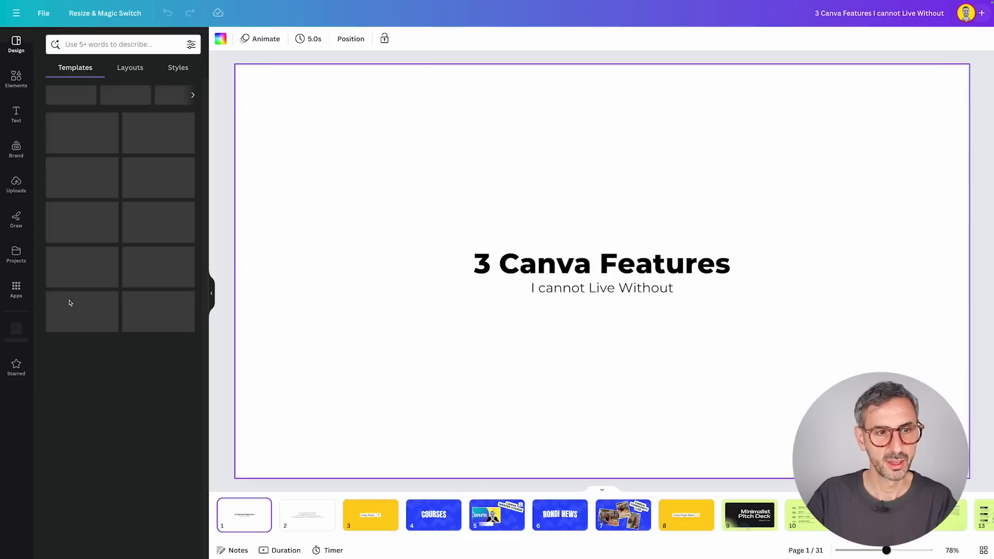
pyautogui.click(16, 367)
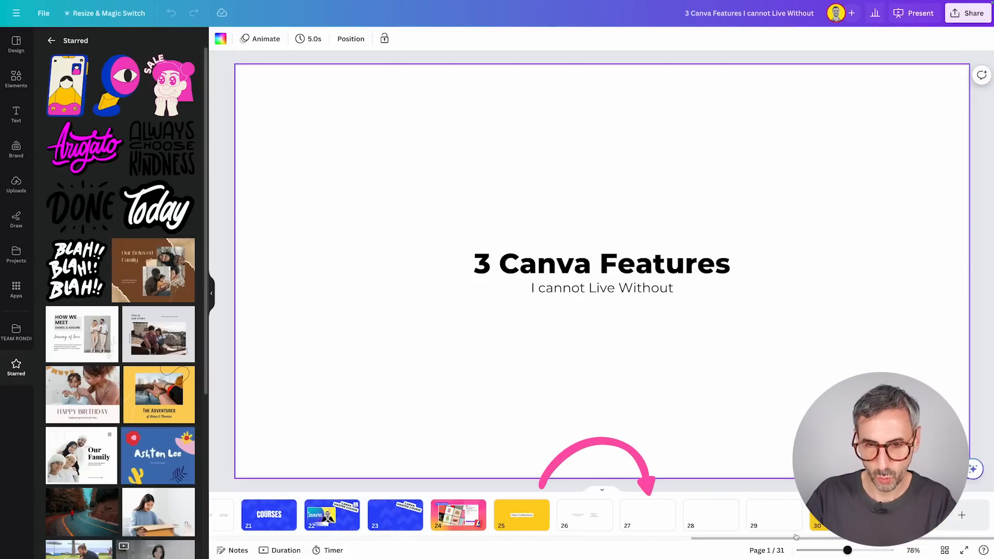
# Add the starred video-call phone illustration to blank page 27, placing it slightly left of the page centre.
pyautogui.click(647, 524)
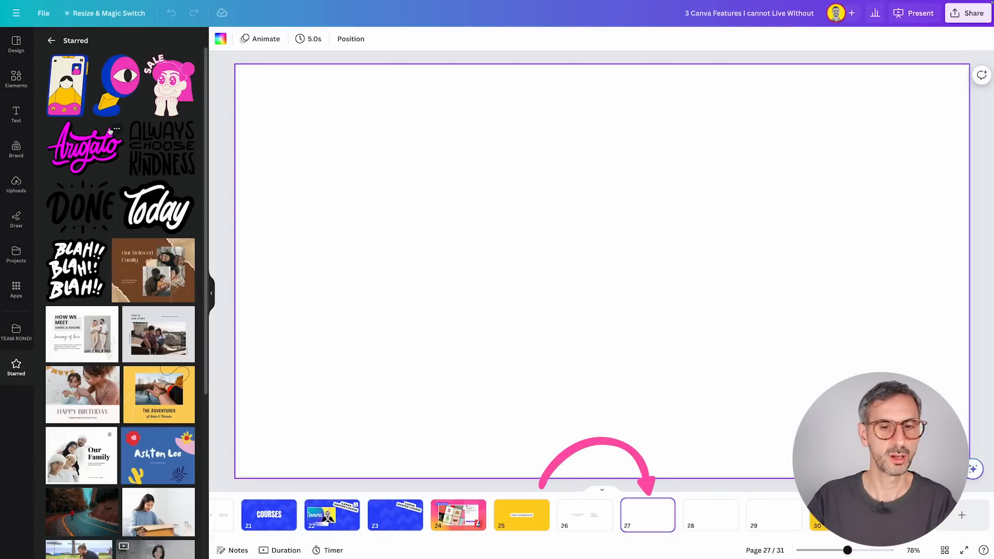
pyautogui.click(118, 88)
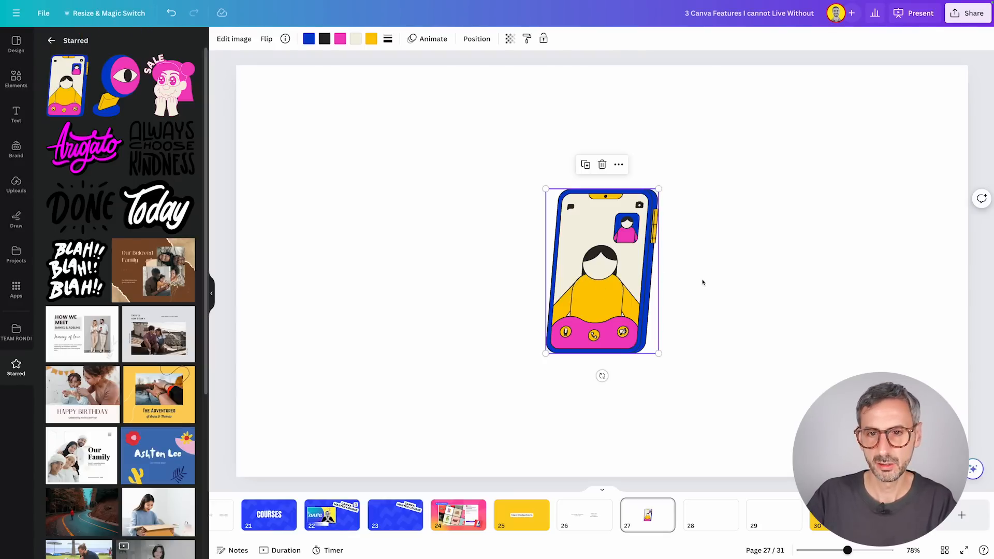
pyautogui.moveTo(609, 266)
pyautogui.mouseDown()
pyautogui.moveTo(531, 239)
pyautogui.moveTo(600, 249)
pyautogui.moveTo(606, 266)
pyautogui.mouseUp()
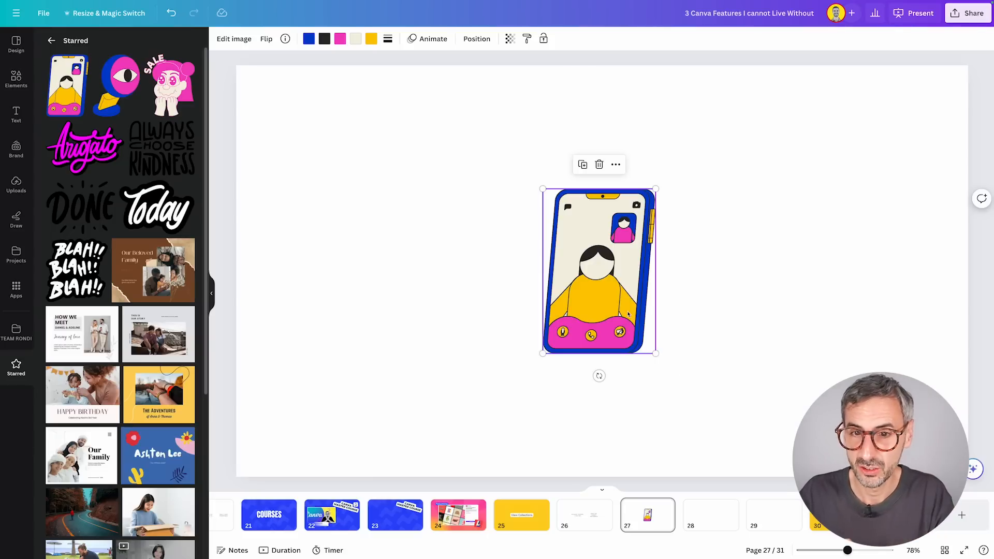
pyautogui.moveTo(621, 256)
pyautogui.mouseDown()
pyautogui.moveTo(618, 280)
pyautogui.moveTo(622, 251)
pyautogui.moveTo(612, 253)
pyautogui.mouseUp()
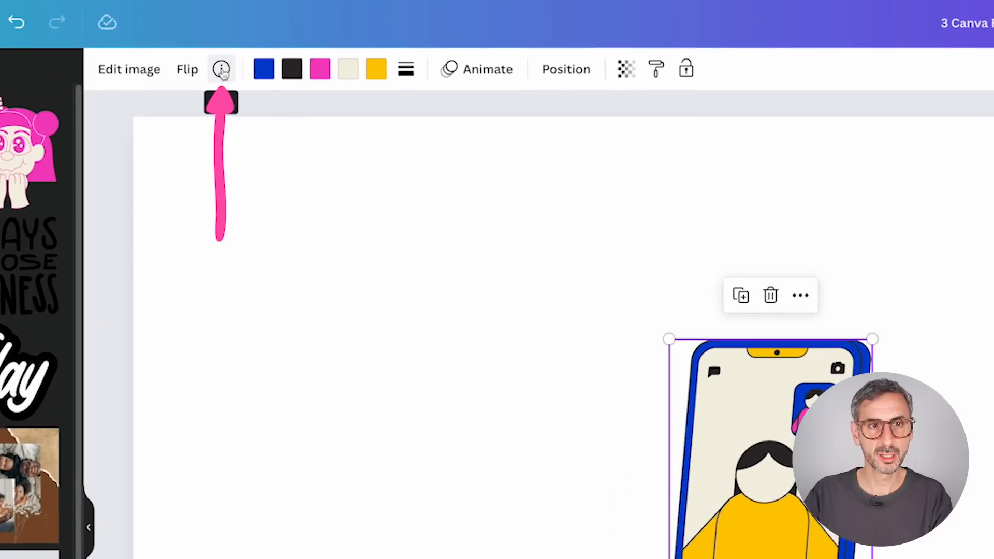
# View the collection the phone illustration belongs to and add its VR headset graphic to the left of the phone.
pyautogui.click(285, 40)
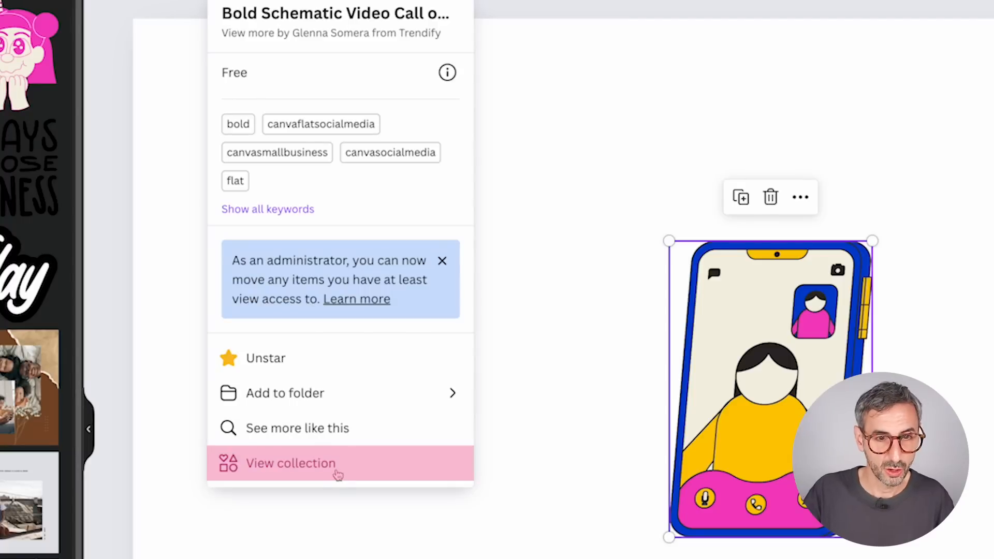
pyautogui.click(337, 474)
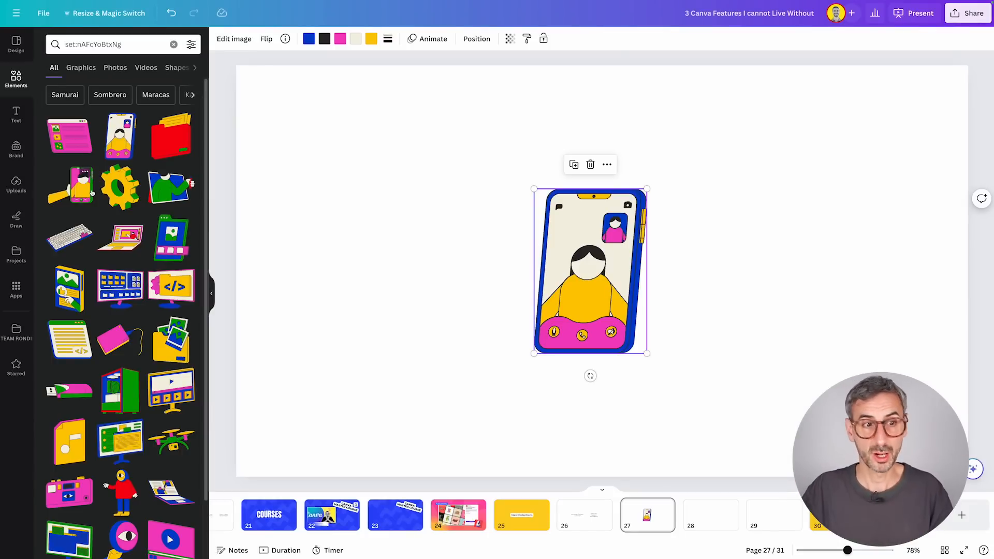
pyautogui.scroll(-5, 97, 222)
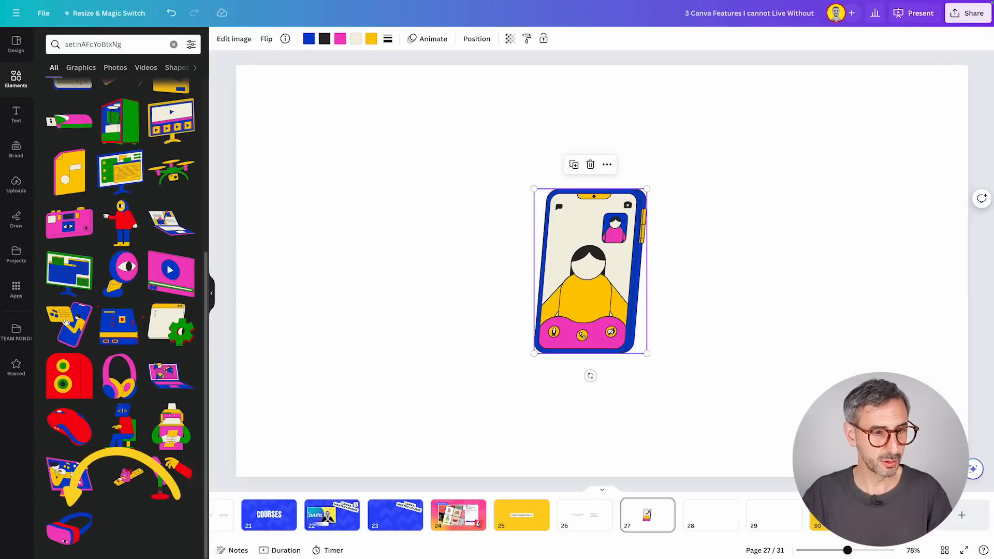
pyautogui.click(73, 533)
pyautogui.moveTo(535, 316); pyautogui.dragTo(301, 308)
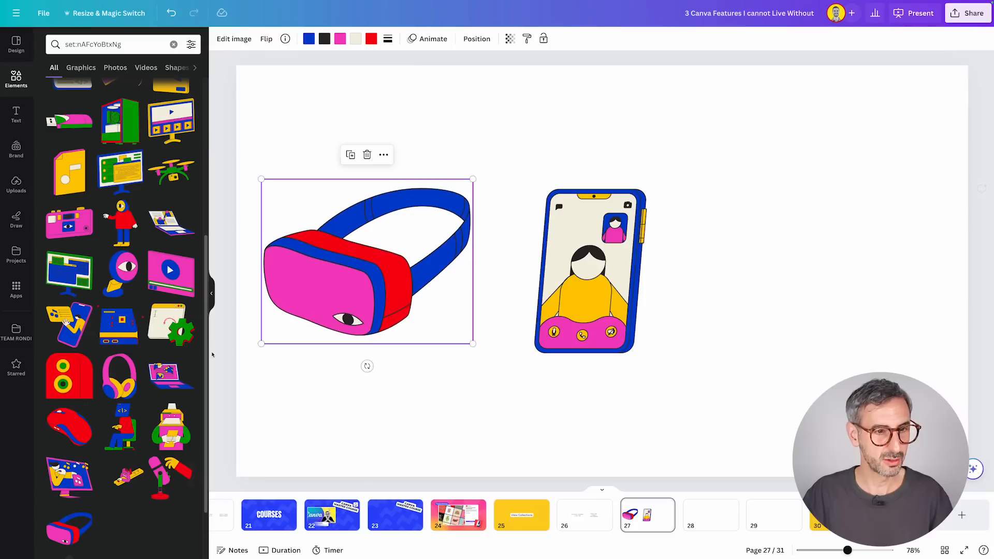
# Add the pink headphones from the same collection at the upper right of the page, and shrink all three illustrations together.
pyautogui.click(104, 385)
pyautogui.moveTo(599, 272); pyautogui.dragTo(809, 155)
pyautogui.moveTo(358, 101); pyautogui.dragTo(768, 355)
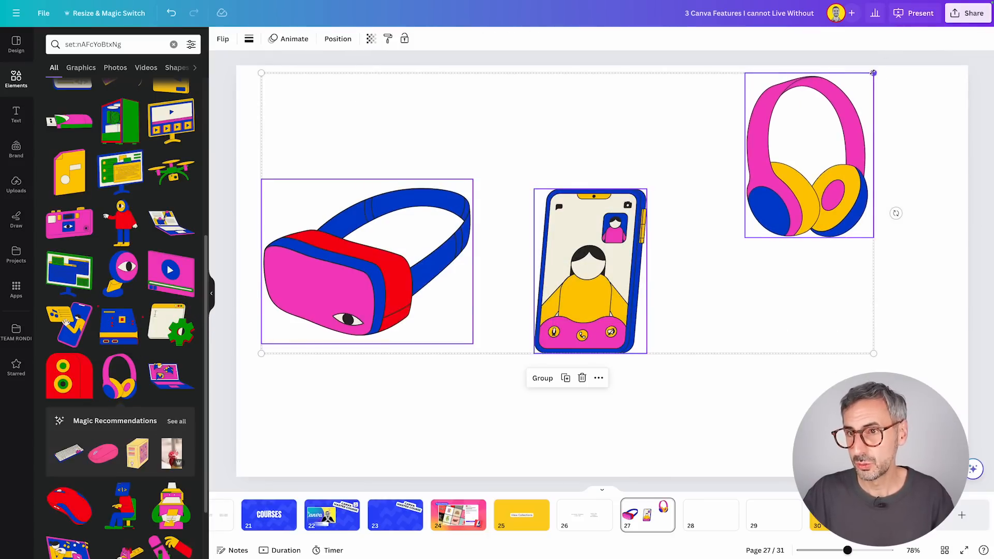
pyautogui.moveTo(874, 73); pyautogui.dragTo(578, 209)
pyautogui.click(589, 339)
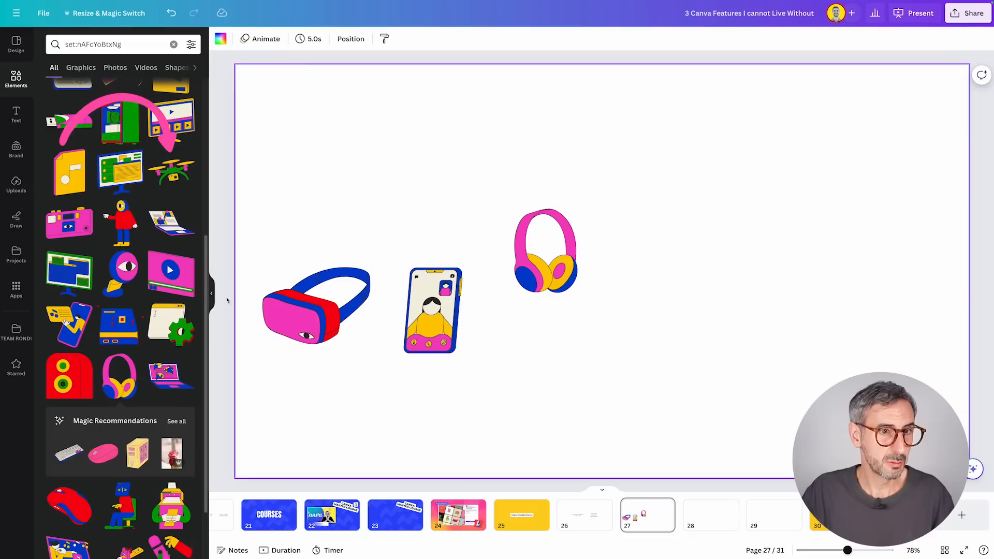
# Add the green and yellow drone from the collection, shrink it, and place it above the VR headset.
pyautogui.click(175, 170)
pyautogui.moveTo(502, 222); pyautogui.dragTo(673, 290)
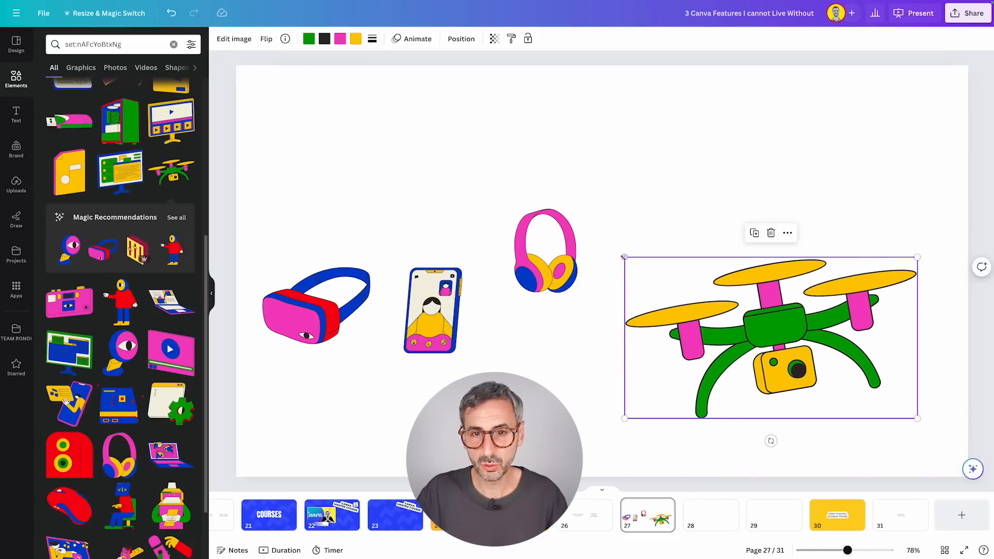
pyautogui.moveTo(626, 258); pyautogui.dragTo(793, 338)
pyautogui.moveTo(802, 353); pyautogui.dragTo(314, 186)
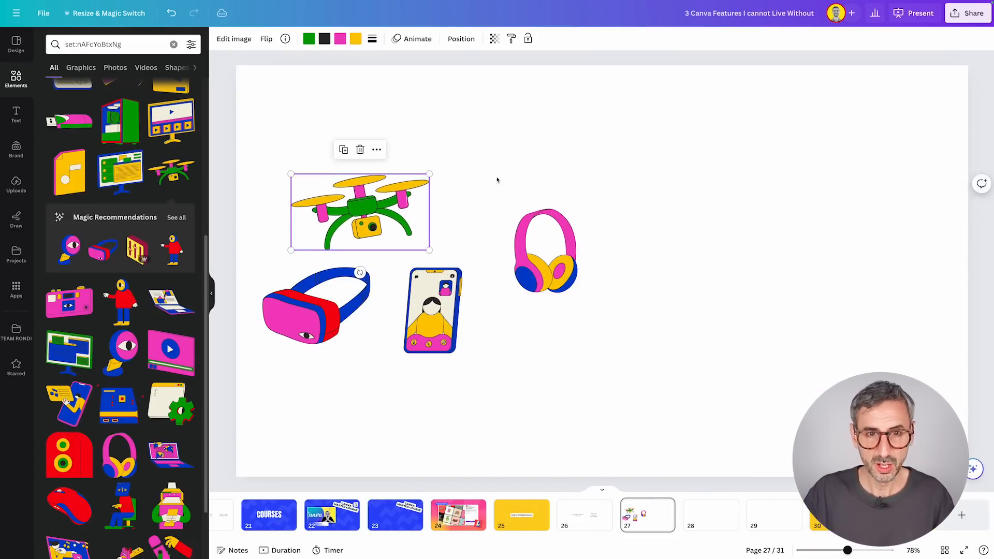
pyautogui.click(482, 219)
# Look up graphics similar to the Bold Schematic Code illustration and browse the recommendations.
pyautogui.scroll(5, 118, 237)
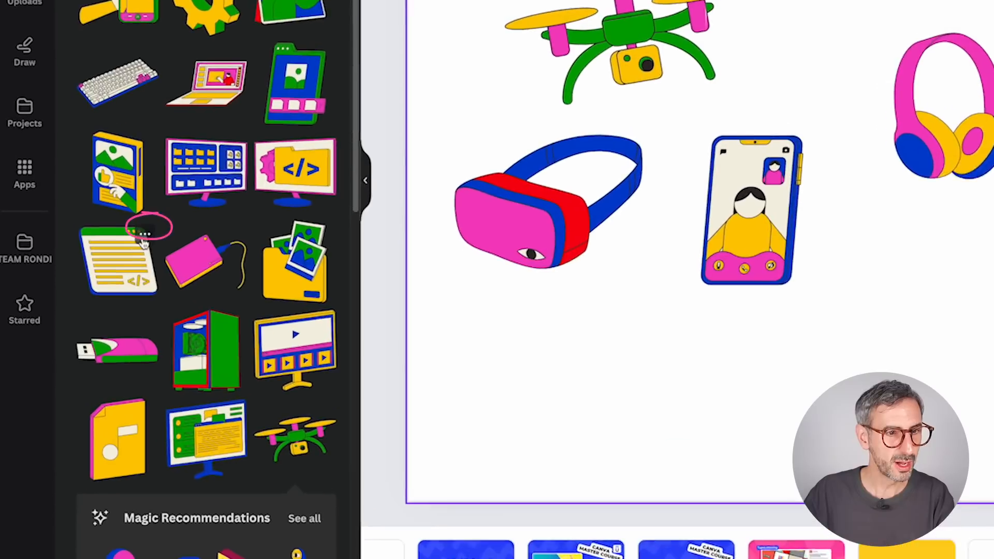
pyautogui.click(85, 326)
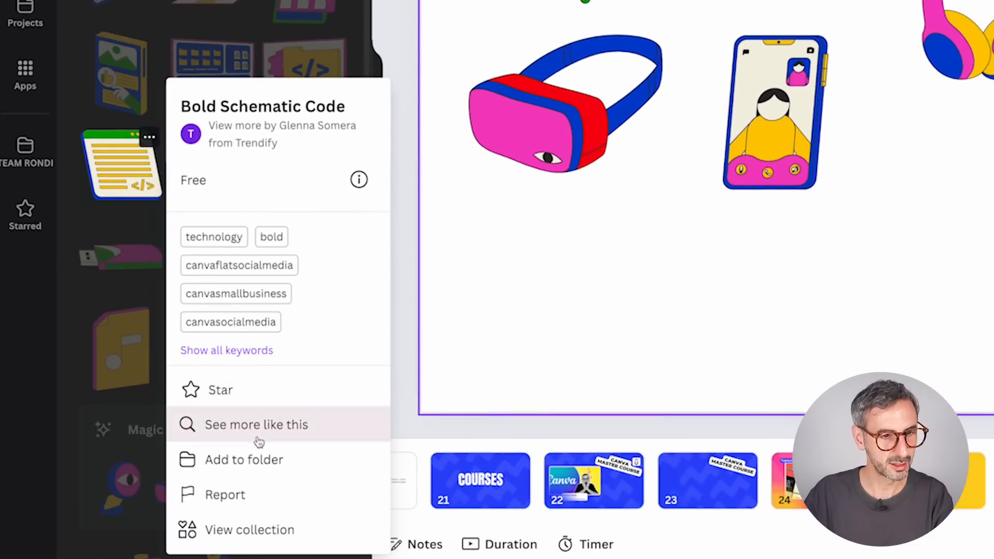
pyautogui.click(302, 425)
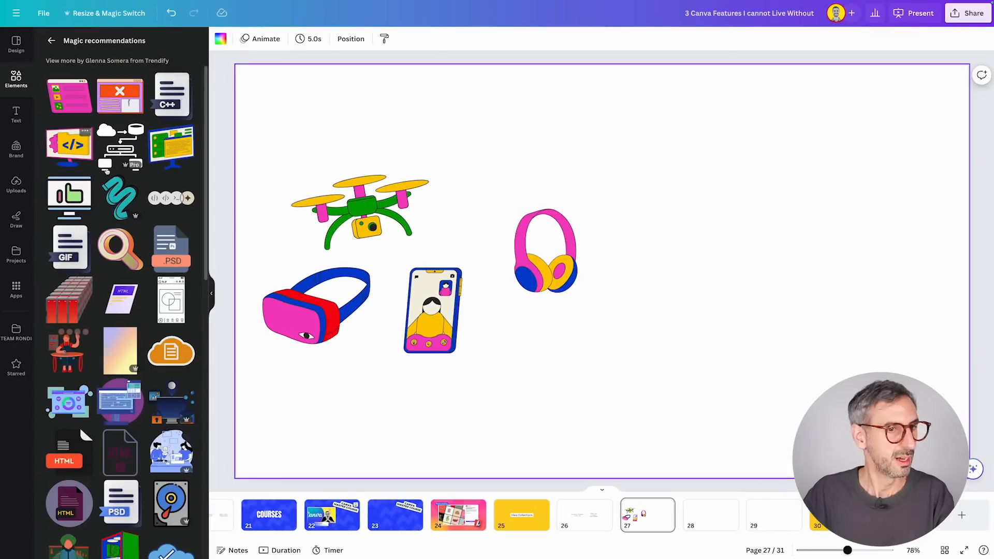
pyautogui.scroll(-5, 131, 280)
pyautogui.scroll(-6, 131, 280)
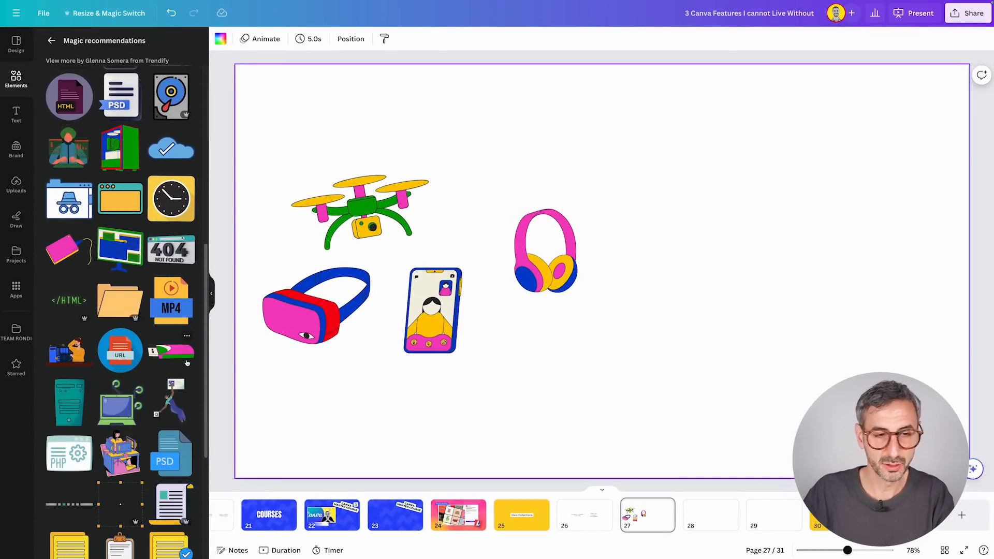
pyautogui.scroll(-2, 187, 363)
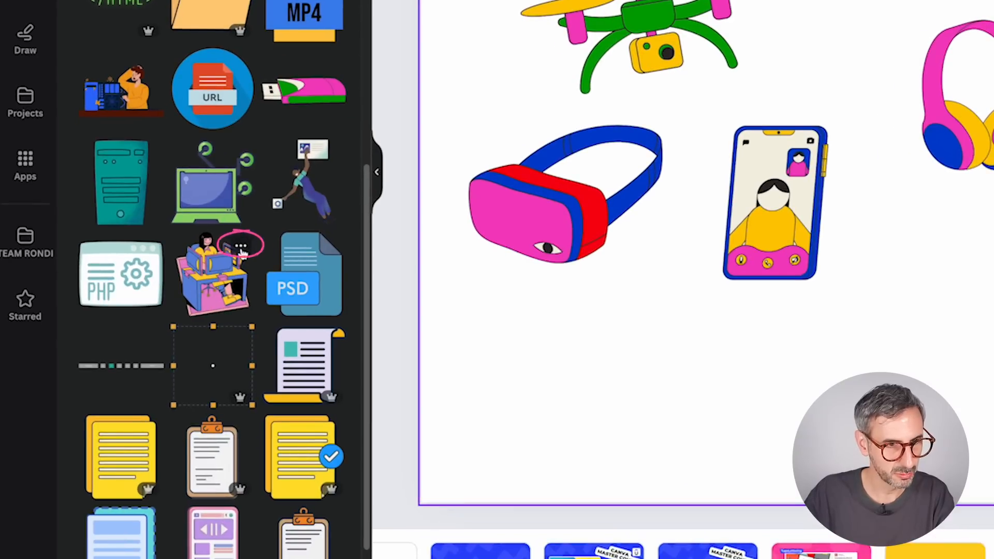
# View and browse the collection containing the Woman In Tech Three Monitors Surrounding illustration.
pyautogui.click(241, 252)
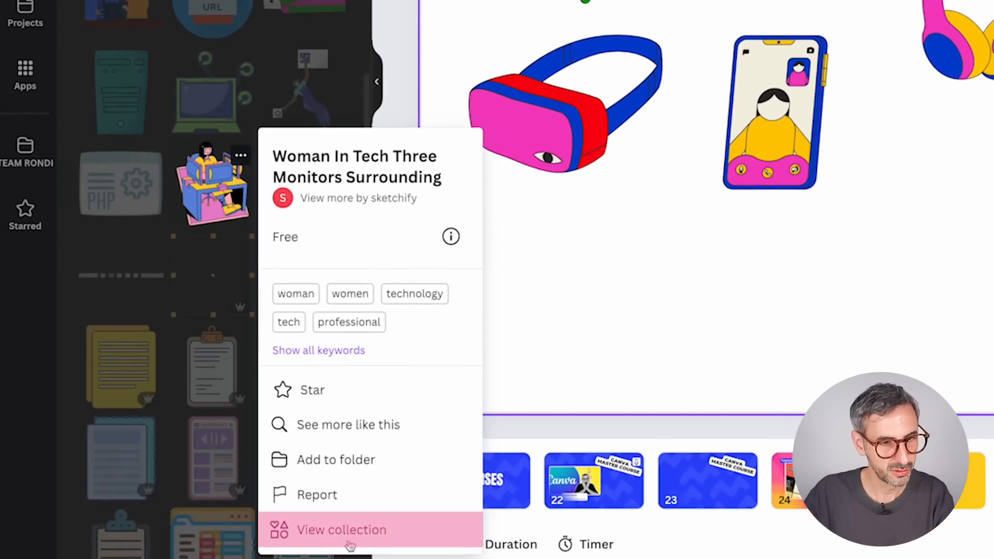
pyautogui.click(323, 539)
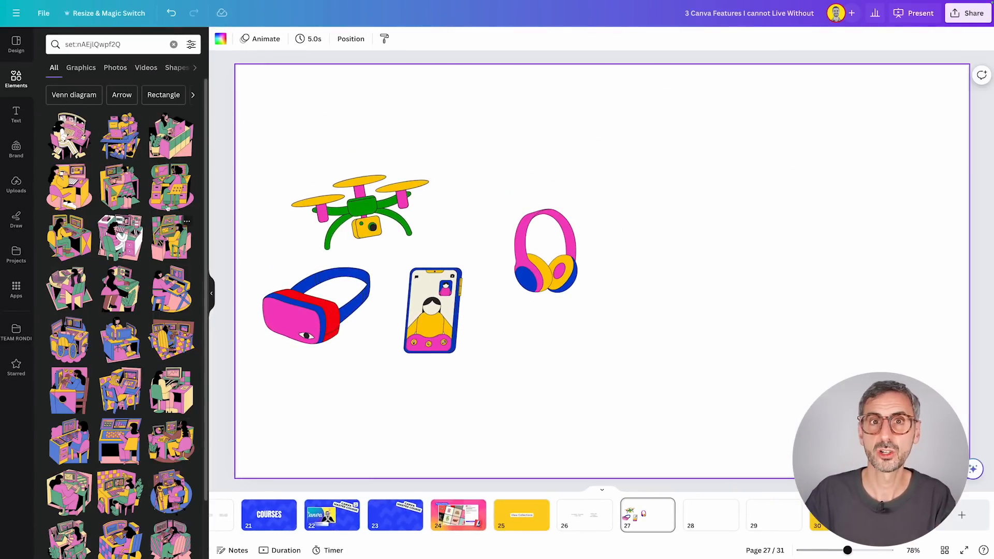
pyautogui.scroll(-1, 168, 207)
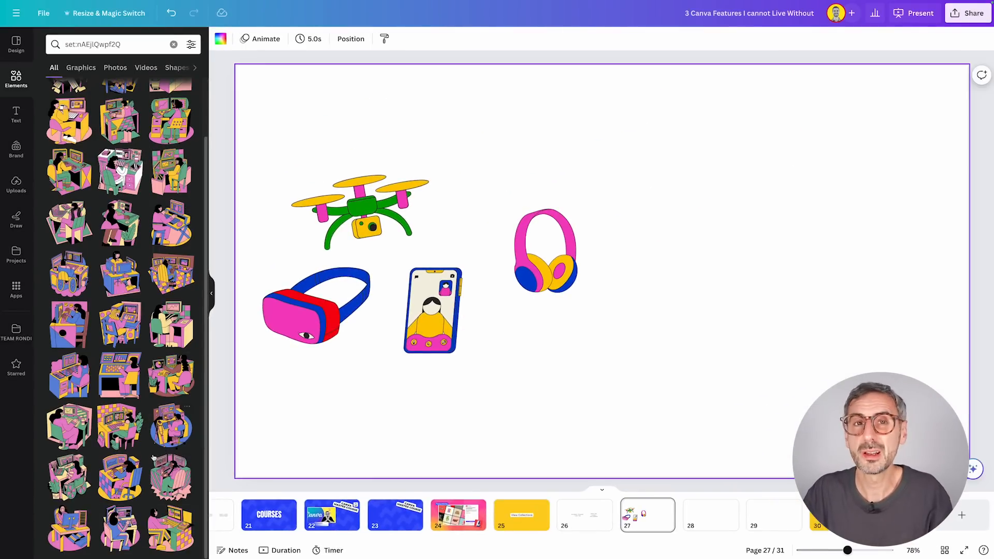
pyautogui.scroll(2, 141, 314)
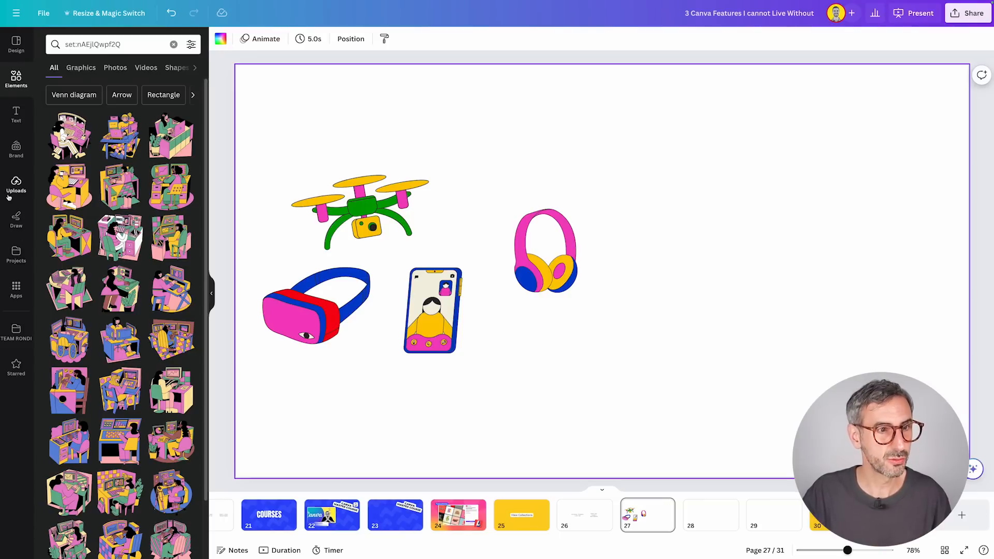
# Search the elements library for "heart" and show only graphics.
pyautogui.click(14, 83)
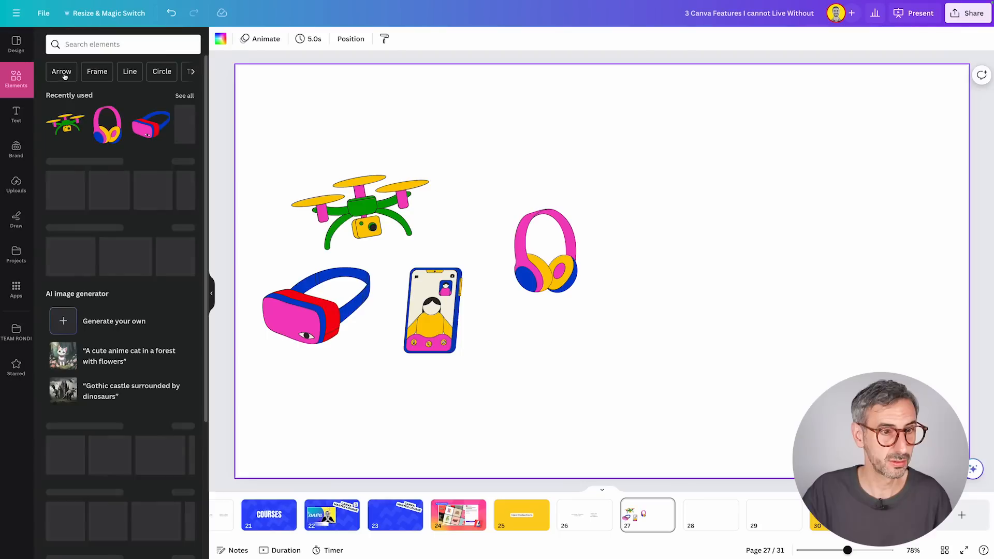
pyautogui.click(87, 46)
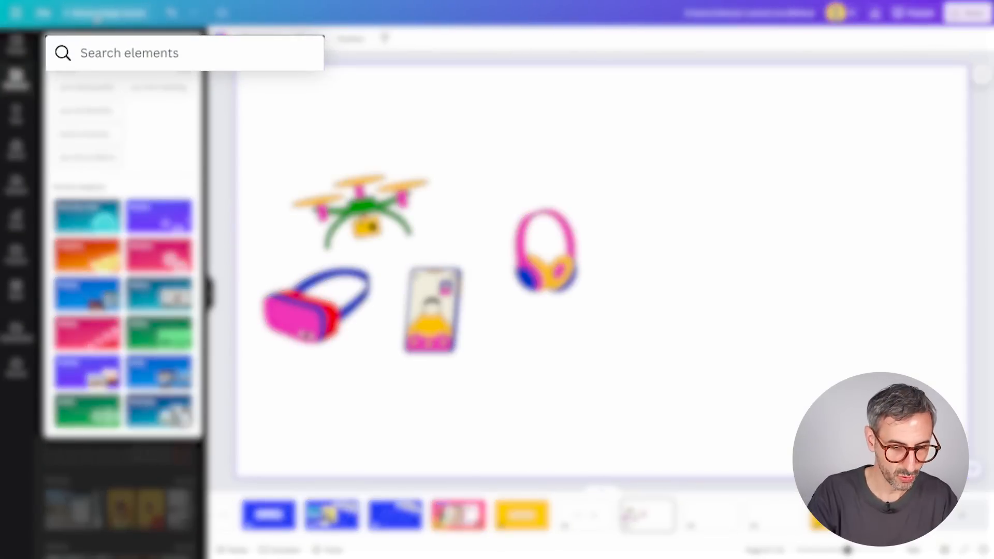
pyautogui.write('heart')
pyautogui.press('Return')
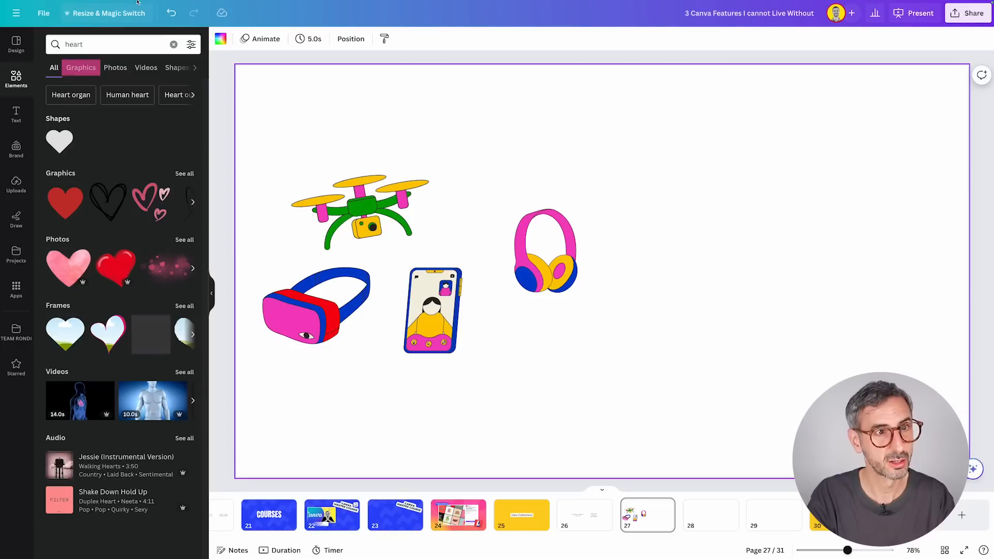
pyautogui.click(76, 69)
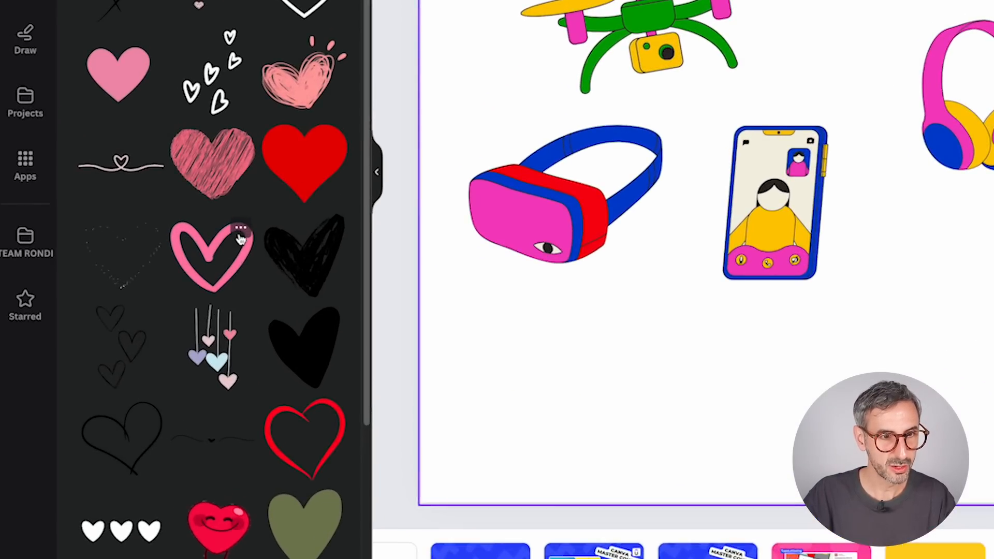
# Look up graphics similar to the pink Hand Drawn Heart, and check the available options for Heart Emoji Icon and Green heart.
pyautogui.click(221, 247)
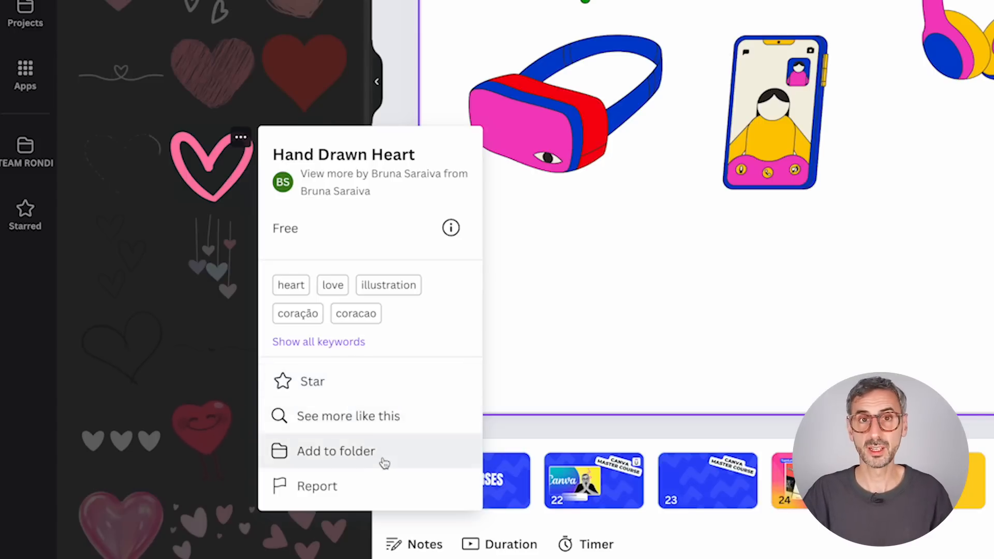
pyautogui.click(341, 416)
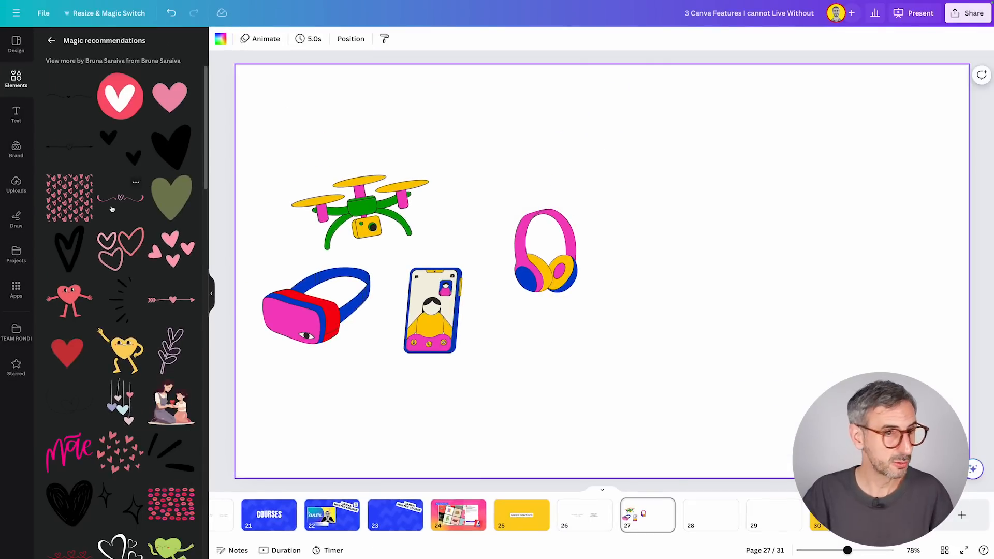
pyautogui.click(135, 81)
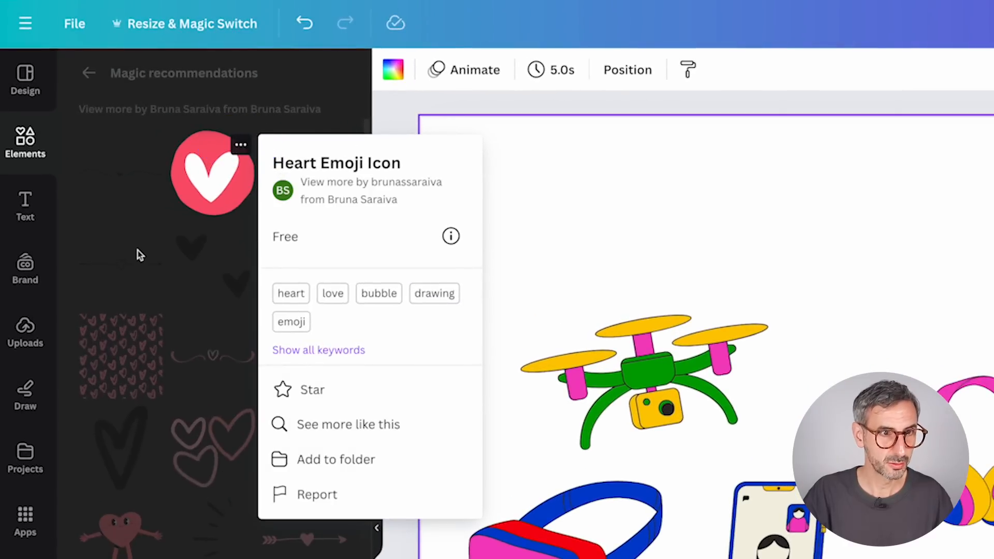
pyautogui.click(139, 255)
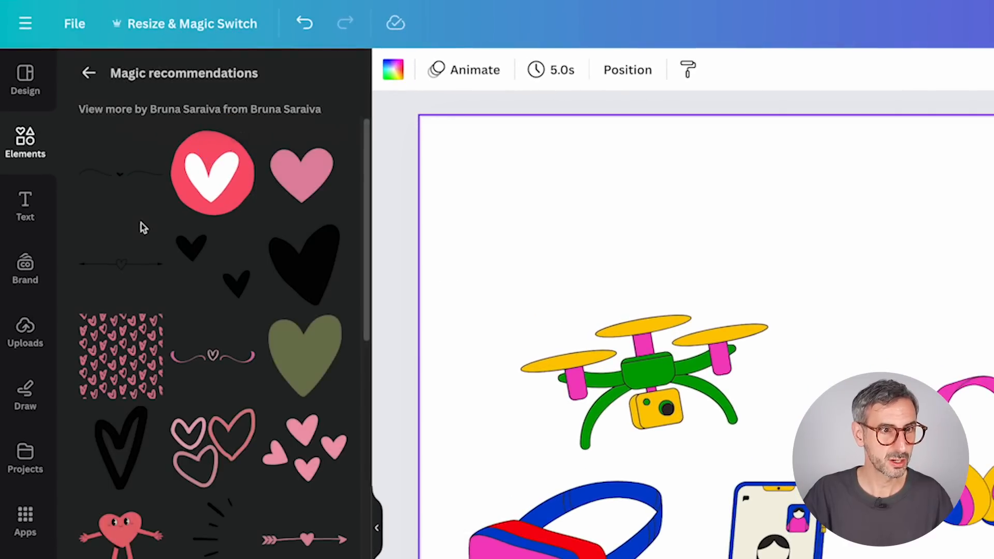
pyautogui.click(336, 330)
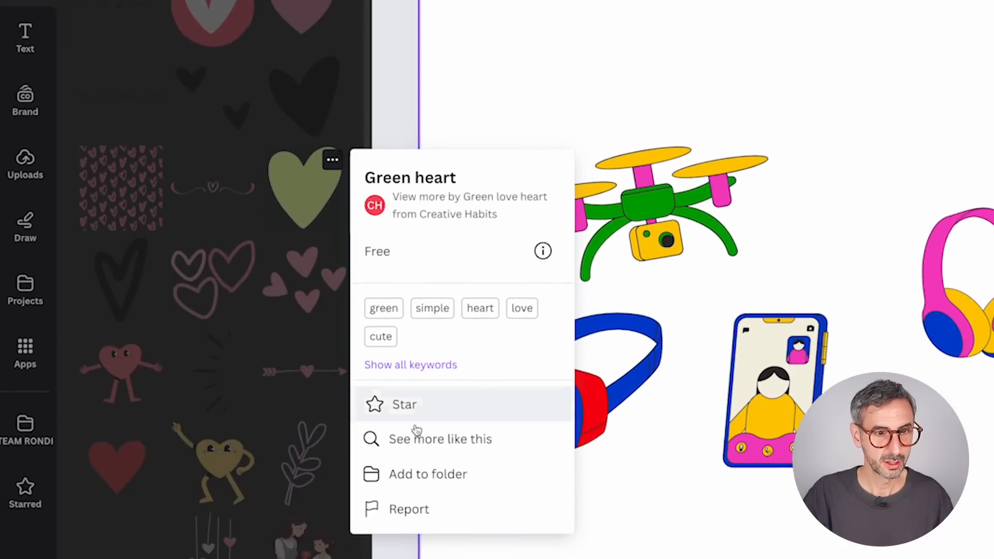
# View the collection containing the yellow Simple Geometric Dancing Heart and check the options for the Simple Geometric Meditating Heart.
pyautogui.click(123, 557)
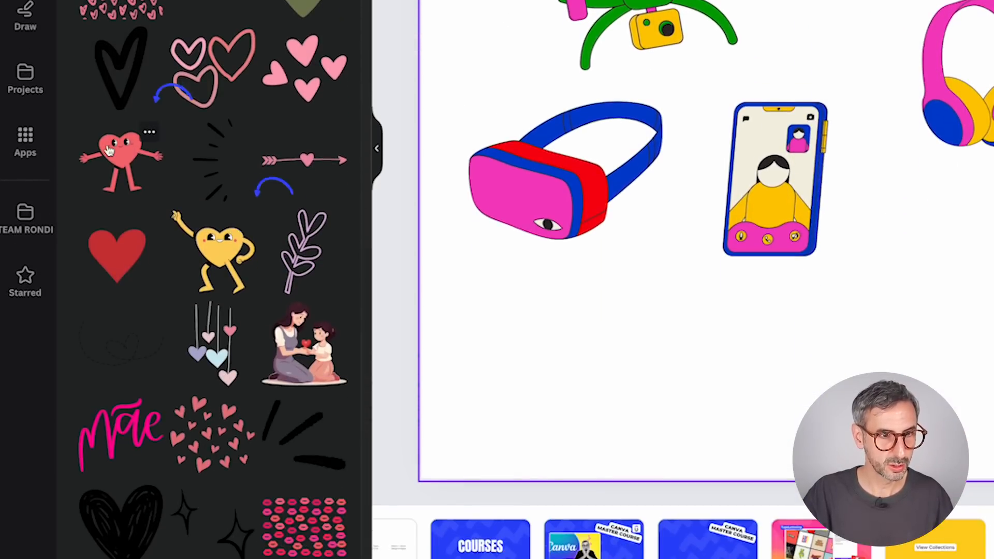
pyautogui.moveTo(242, 225)
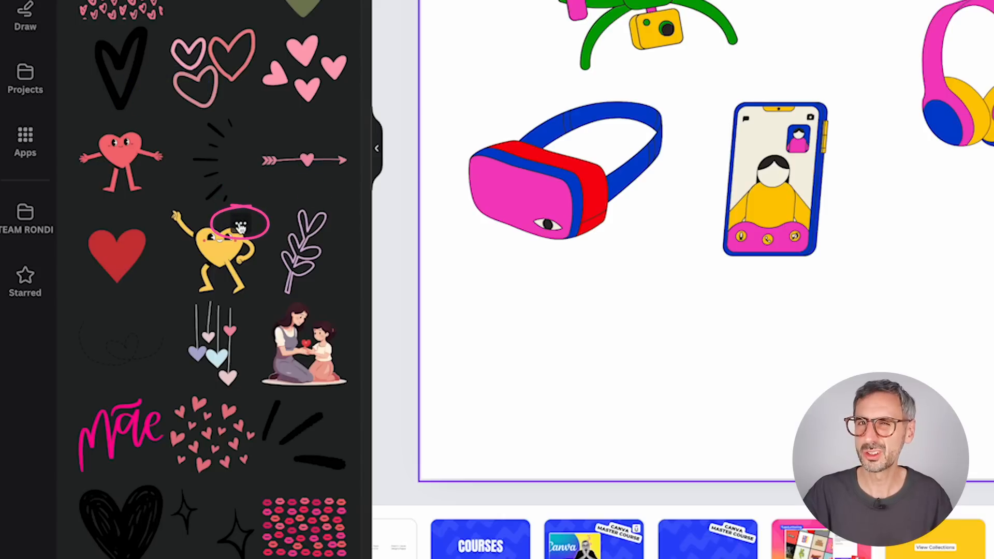
pyautogui.click(241, 227)
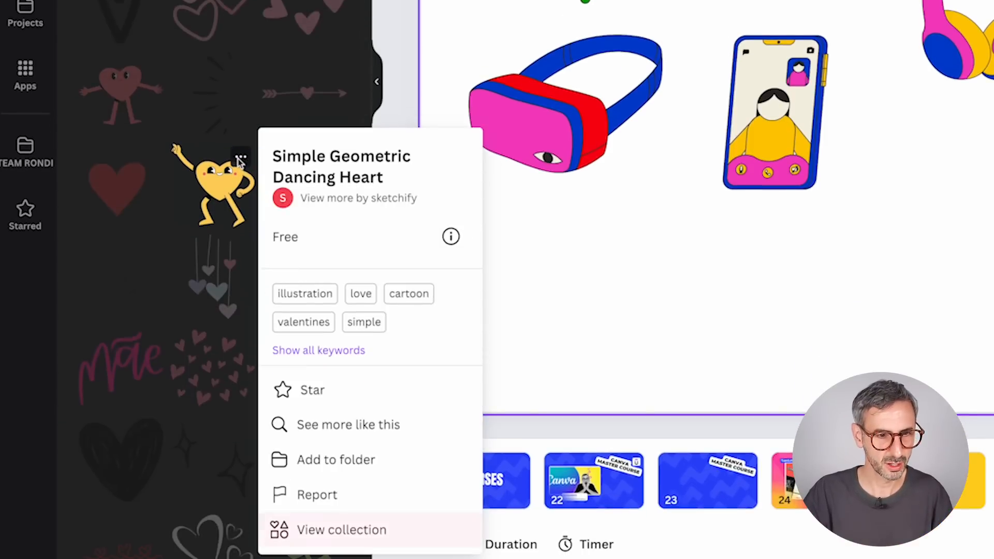
pyautogui.click(368, 544)
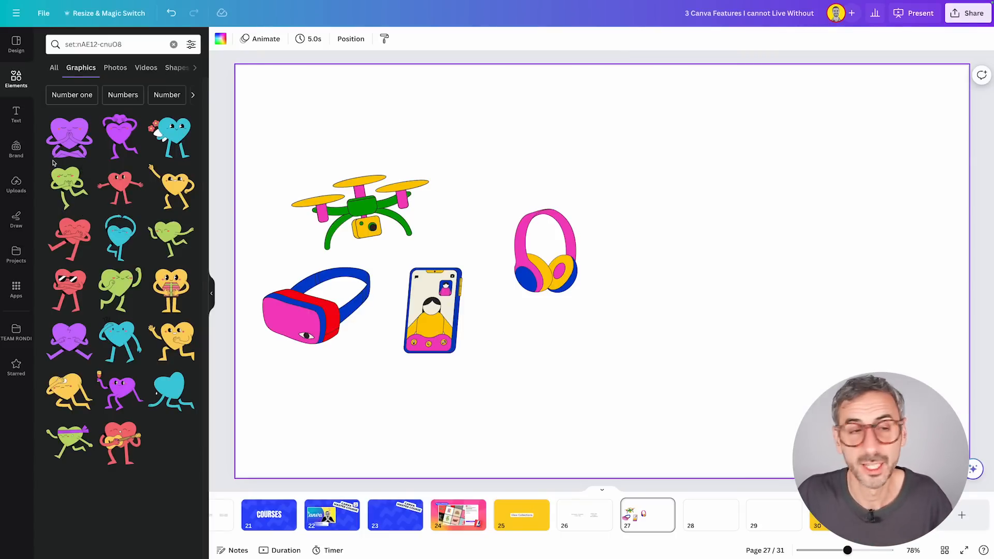
pyautogui.click(85, 121)
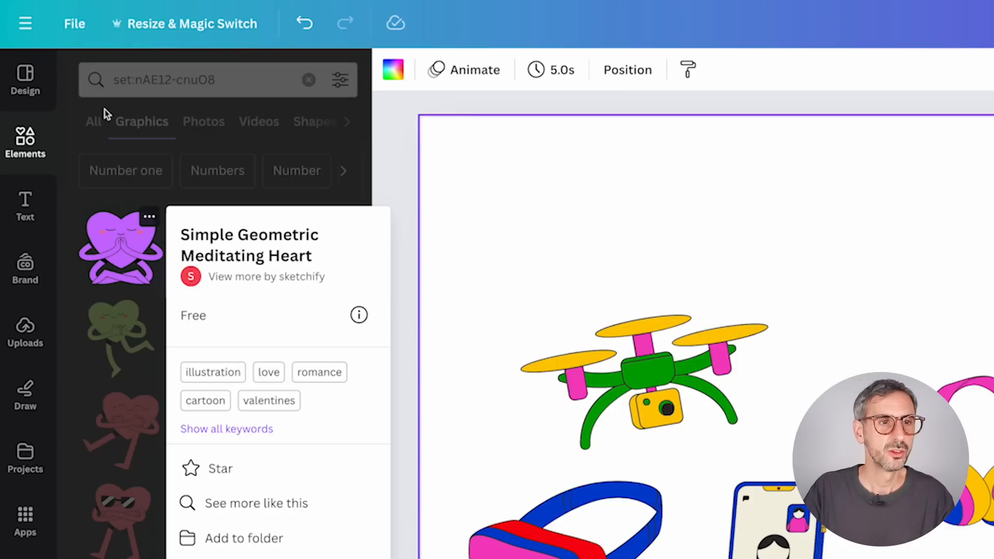
pyautogui.click(77, 92)
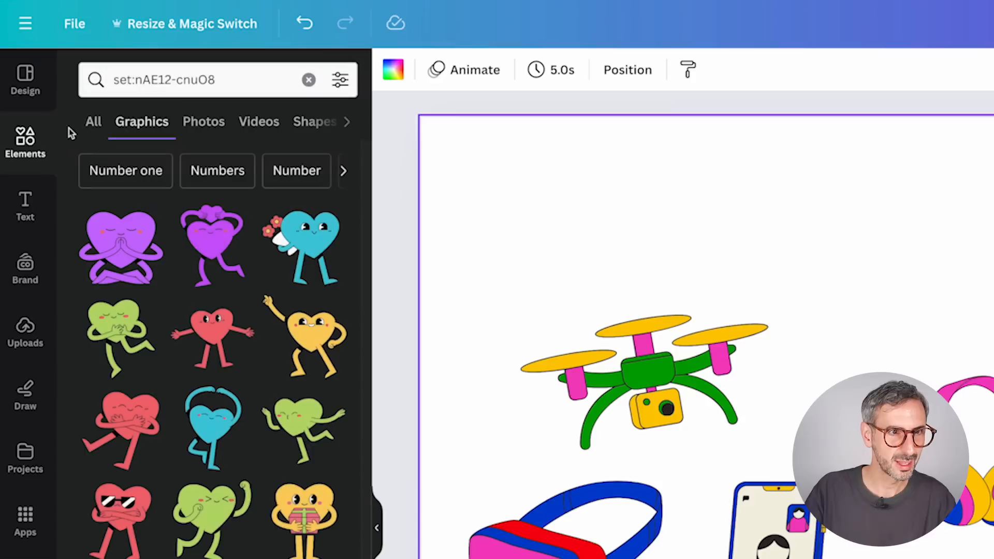
# Return to the main elements library and view the collection containing the Bold Schematic Drone with Camera.
pyautogui.click(23, 141)
pyautogui.click(135, 201)
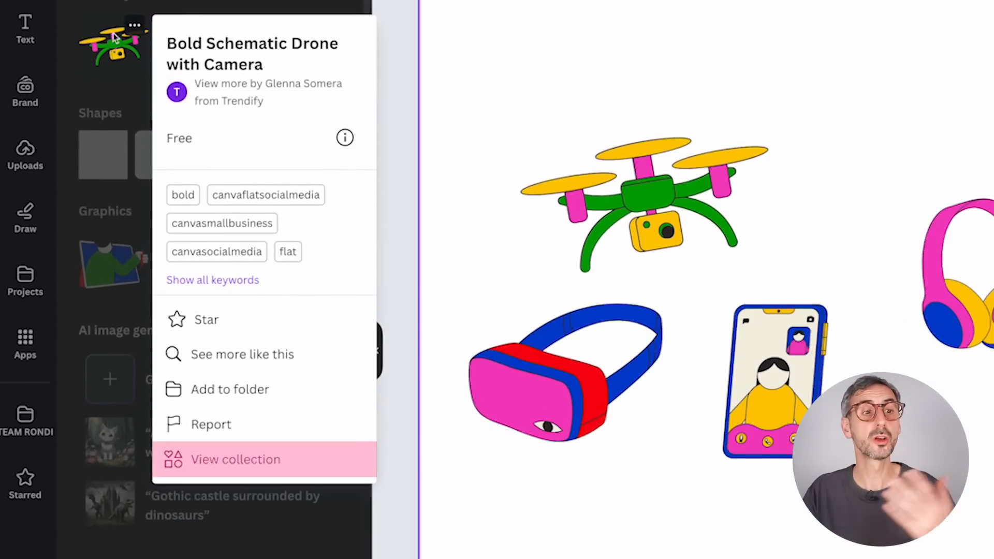
pyautogui.click(204, 456)
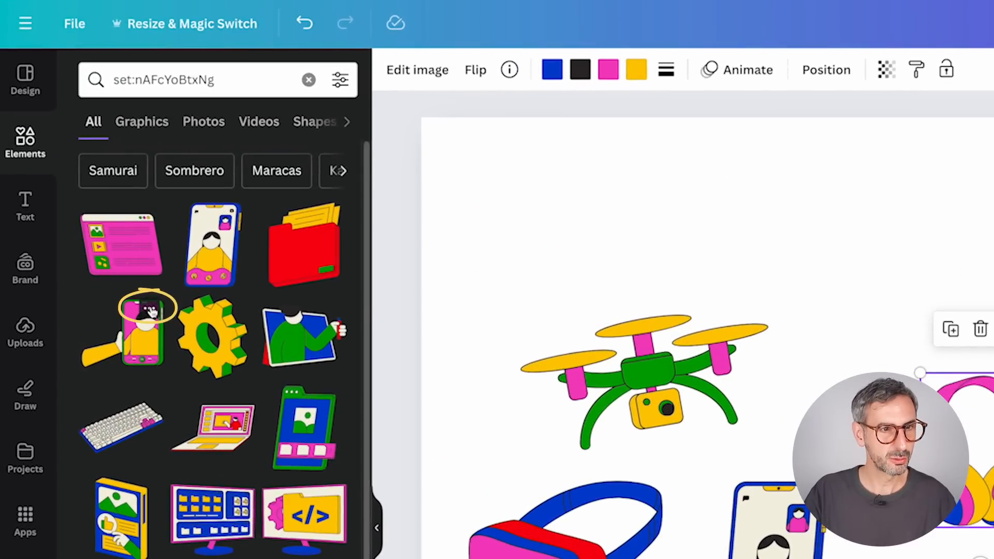
# View and browse all elements by the creator of the Bold Schematic Selfie graphic.
pyautogui.click(87, 174)
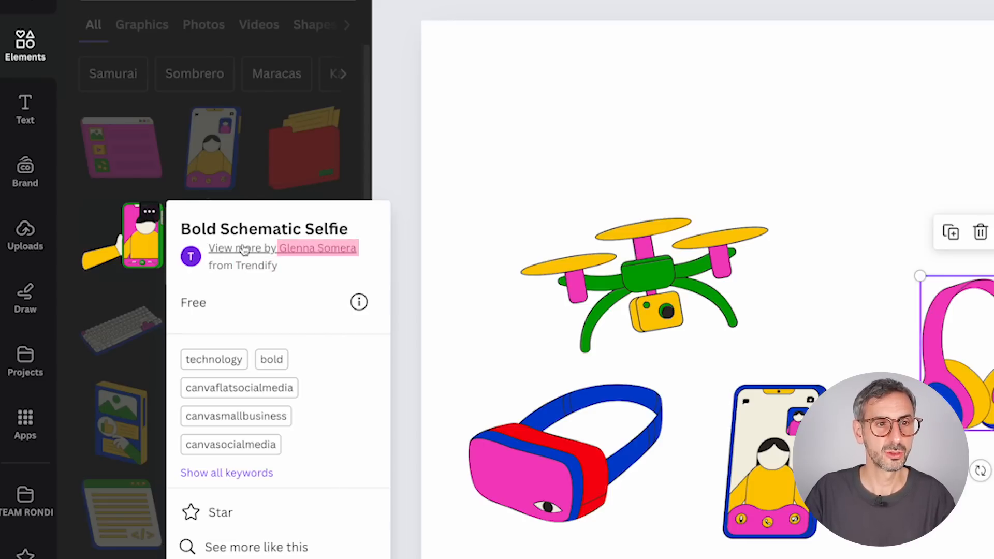
pyautogui.click(320, 252)
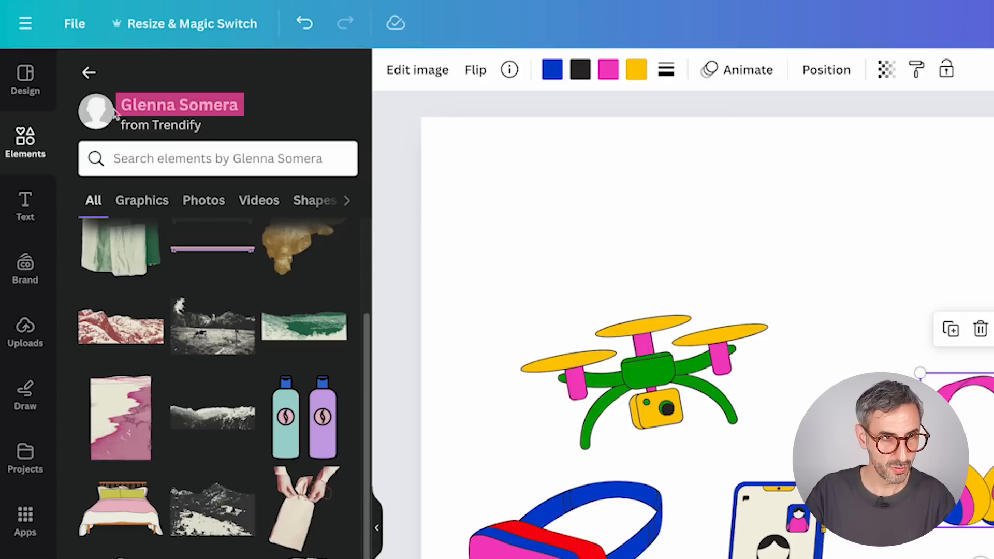
pyautogui.scroll(-4, 216, 188)
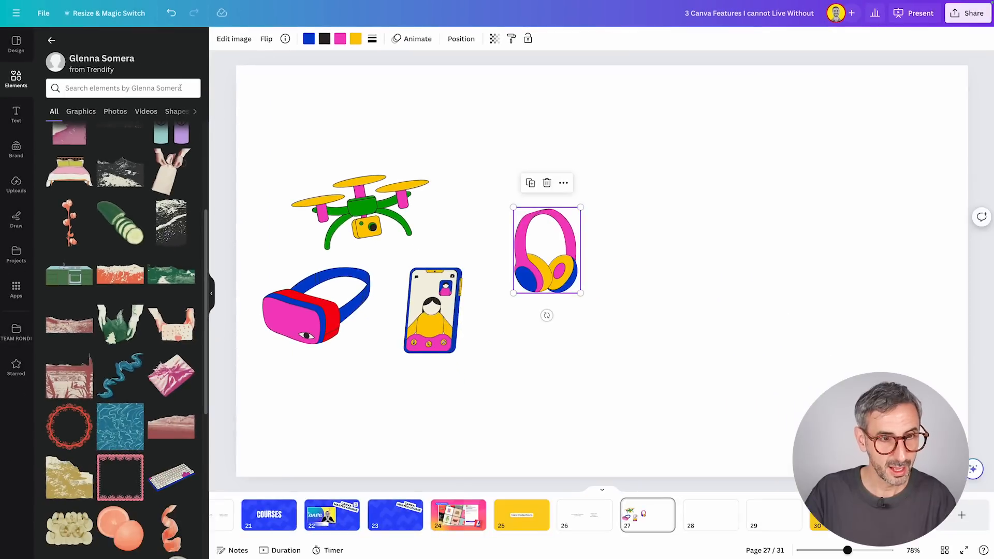
pyautogui.scroll(-10, 125, 276)
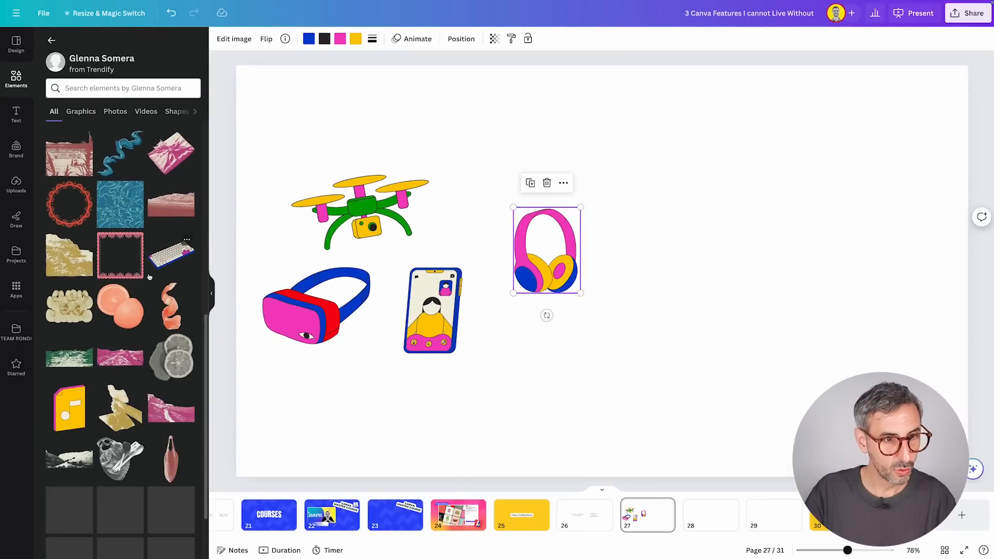
pyautogui.scroll(-5, 124, 276)
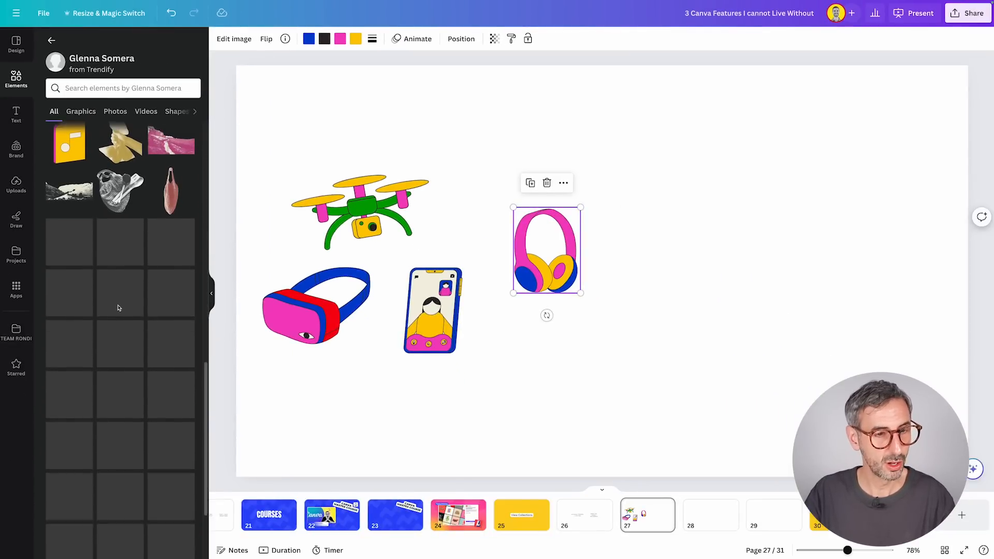
pyautogui.scroll(-3, 146, 364)
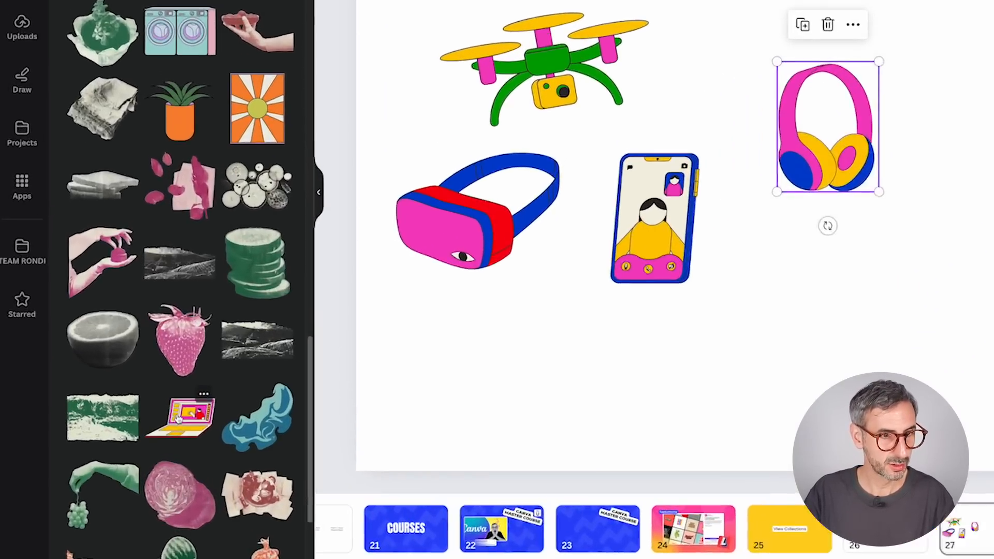
# View and browse the collection containing the pink strawberry graphic from the creator's elements.
pyautogui.moveTo(190, 347)
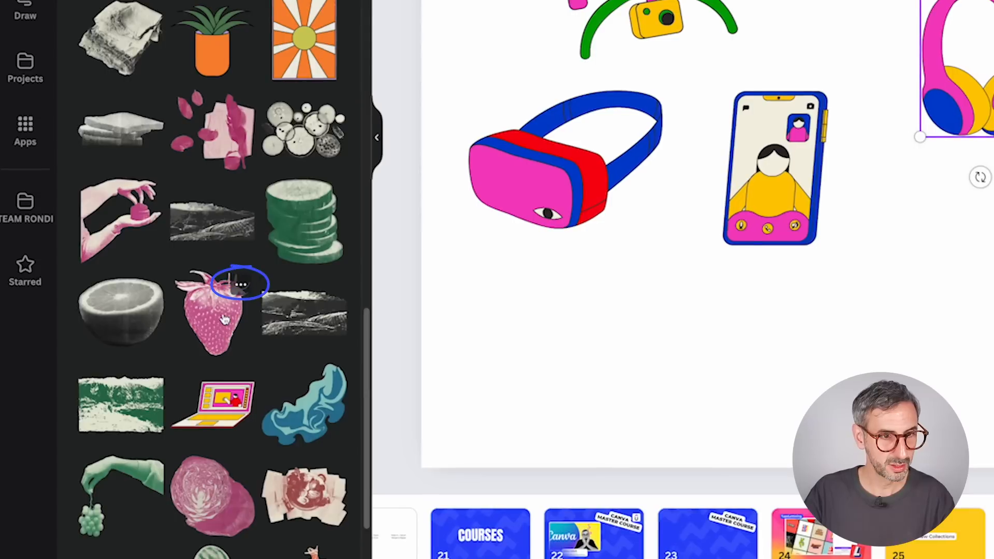
pyautogui.click(244, 287)
pyautogui.click(311, 526)
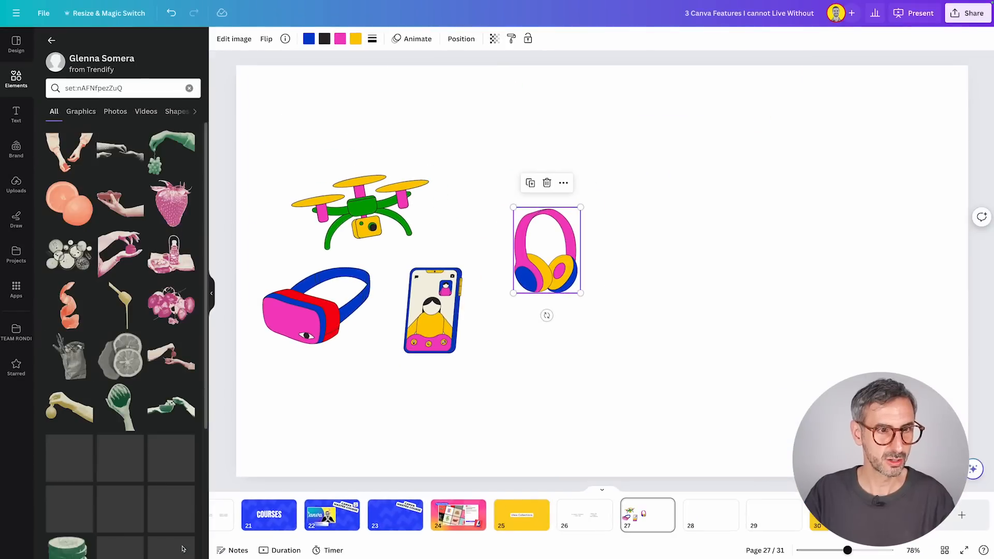
pyautogui.scroll(-10, 182, 548)
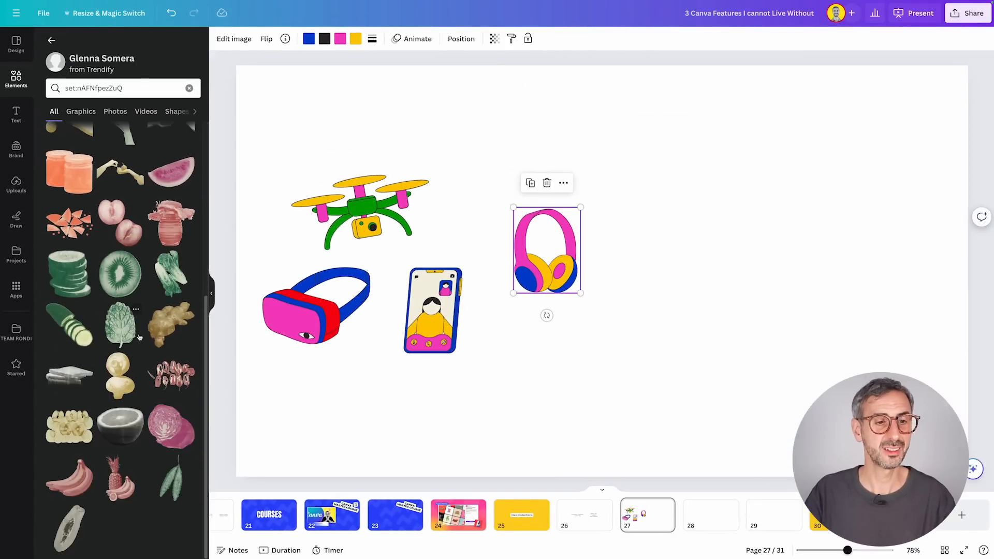